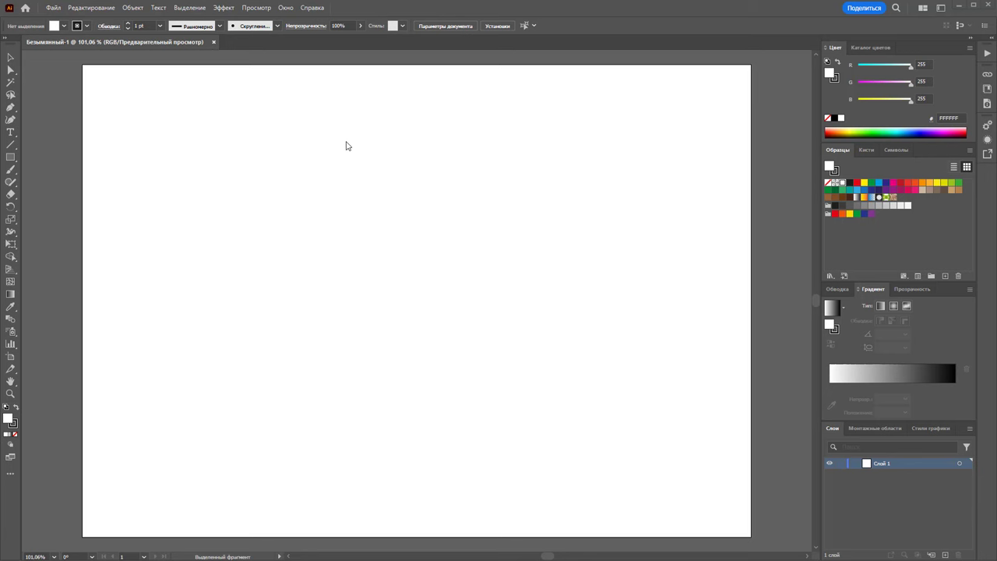
Open the Text to Vector (Beta) panel from the Window menu and move it to the upper right.
click(286, 8)
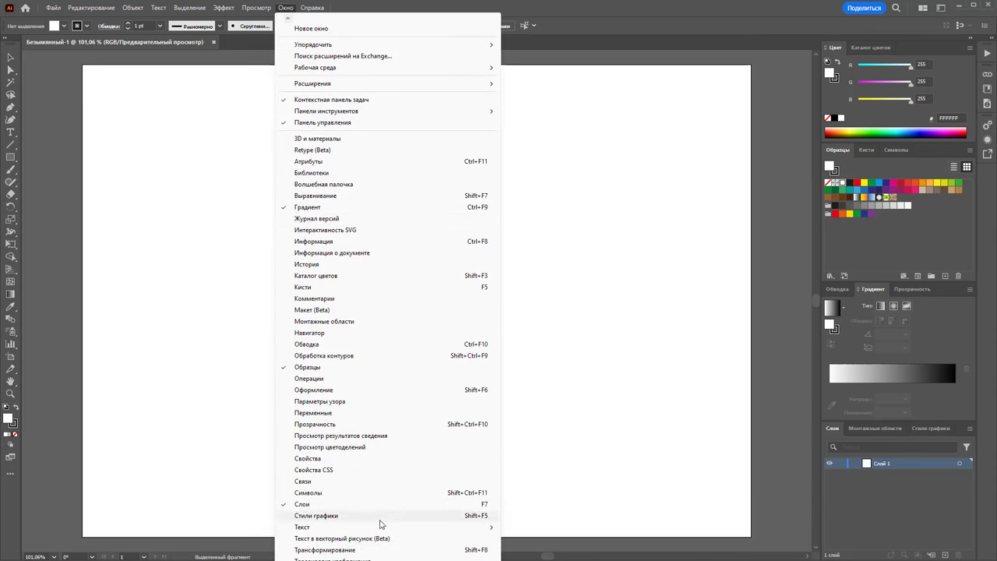
click(374, 538)
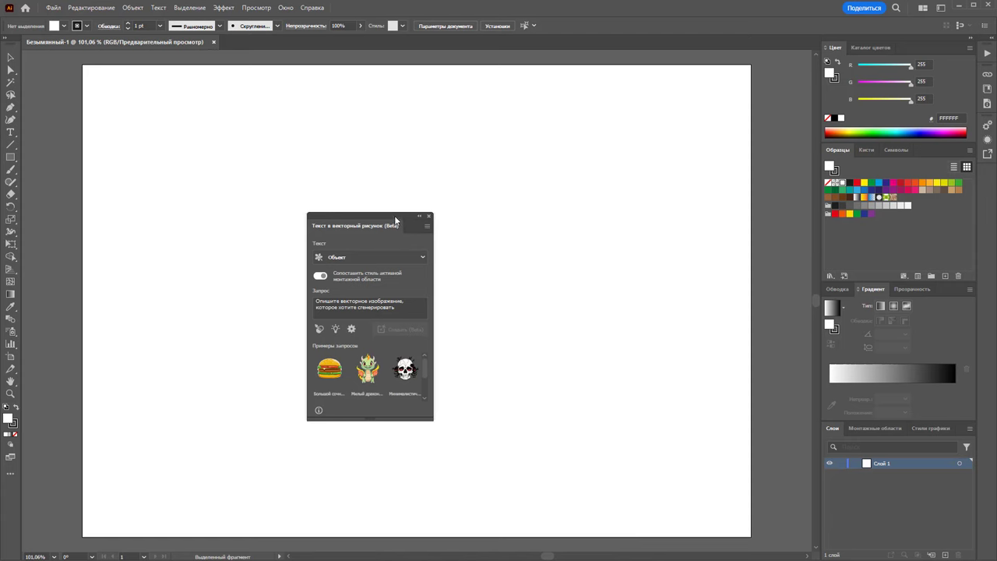
drag(395, 219, 768, 65)
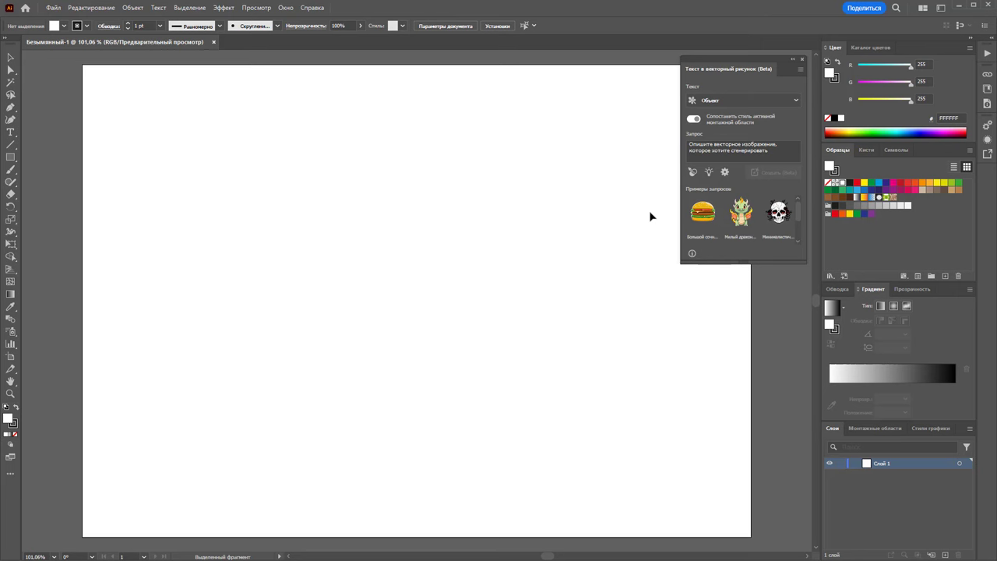
Keep Object as the Text to Vector generation type and focus the empty Prompt field.
click(795, 101)
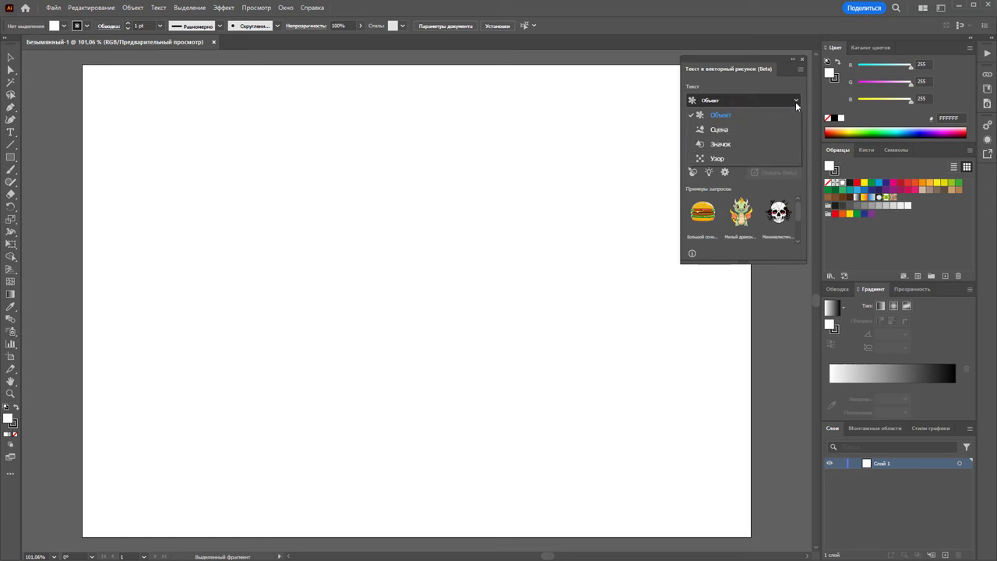
click(724, 115)
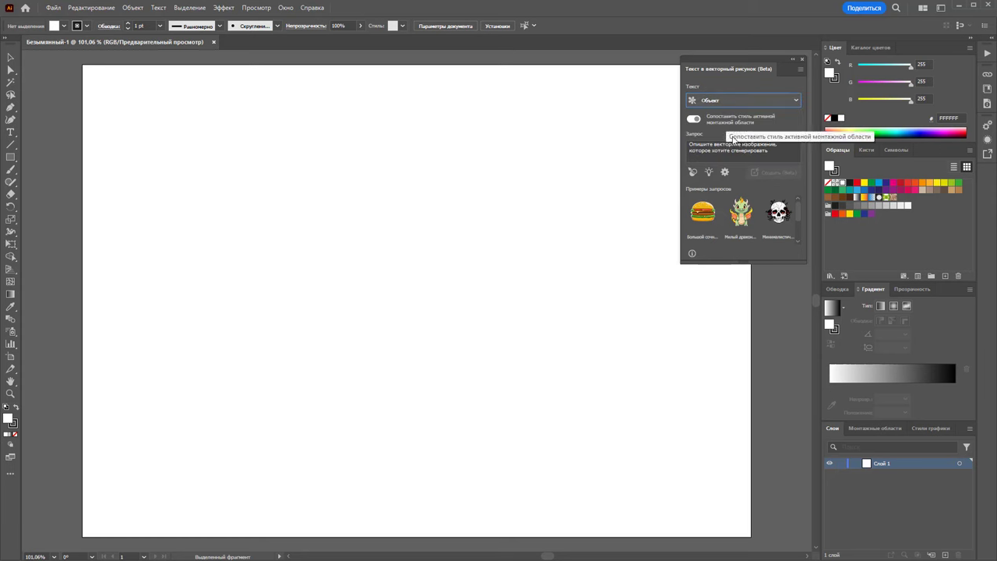
click(769, 152)
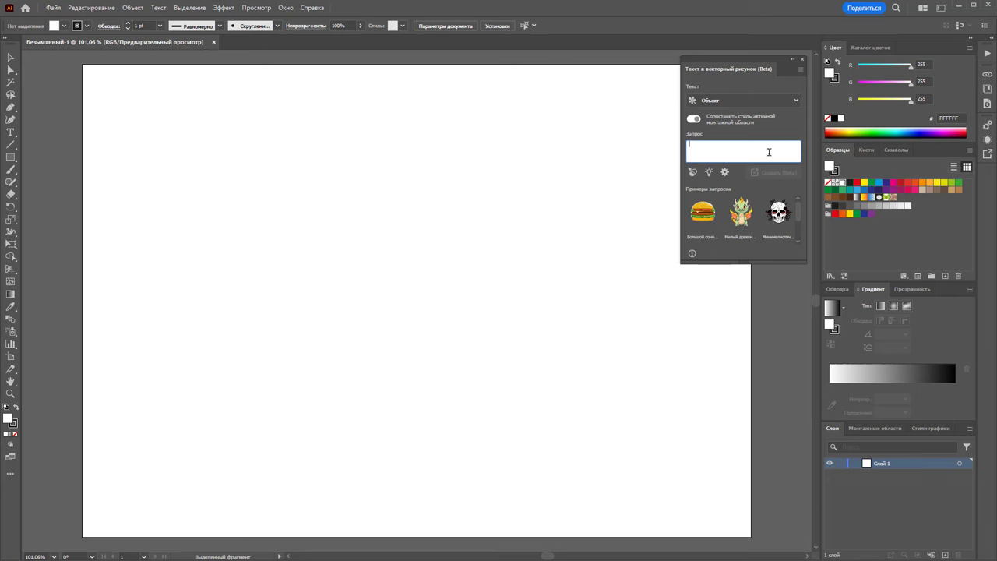
Generate vector sketches from the prompt 'Fashion sketch of silk dress'.
text(Fash)
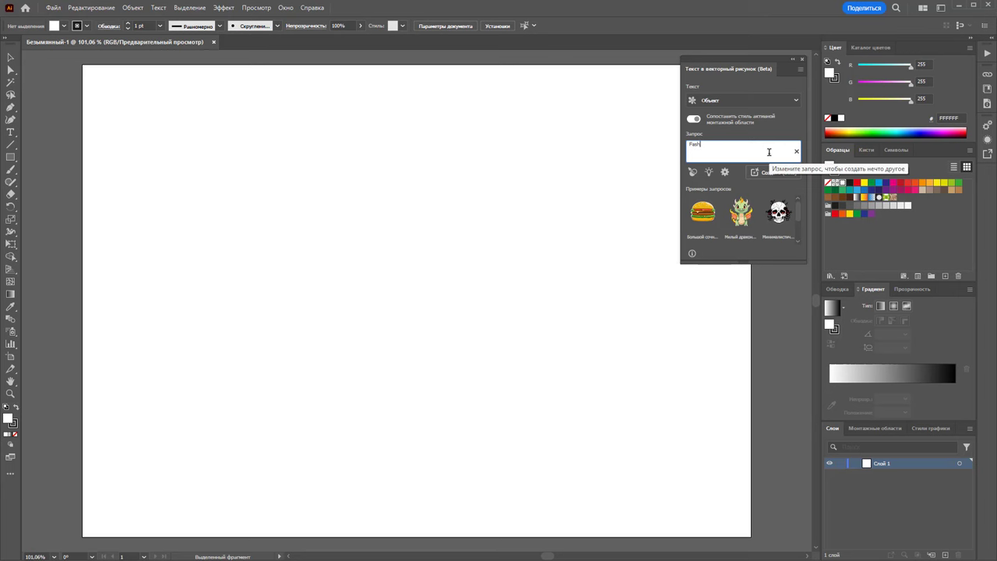
text(ion sket)
text(ch o)
text(f s)
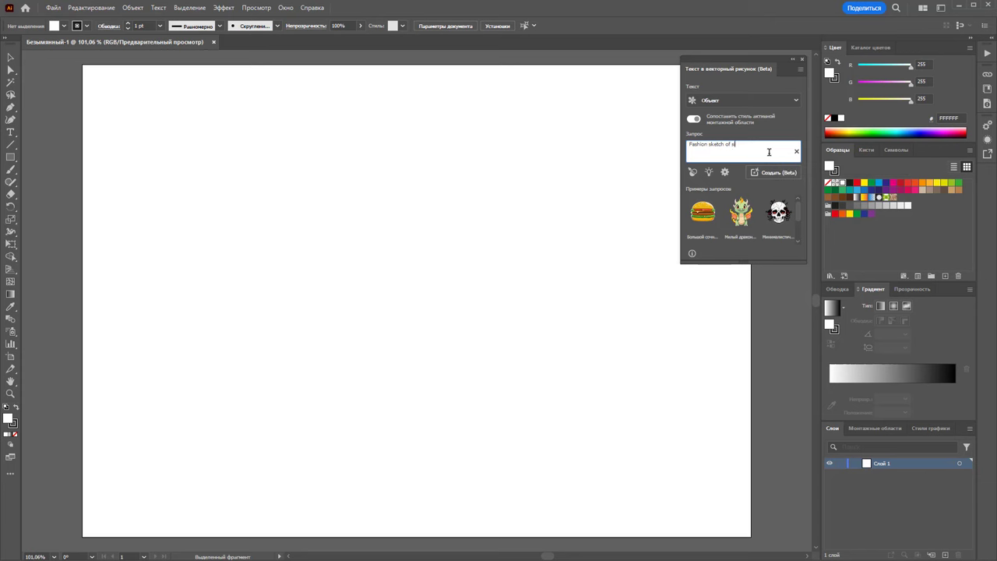
text(ilk dre)
text(ss)
key(Return)
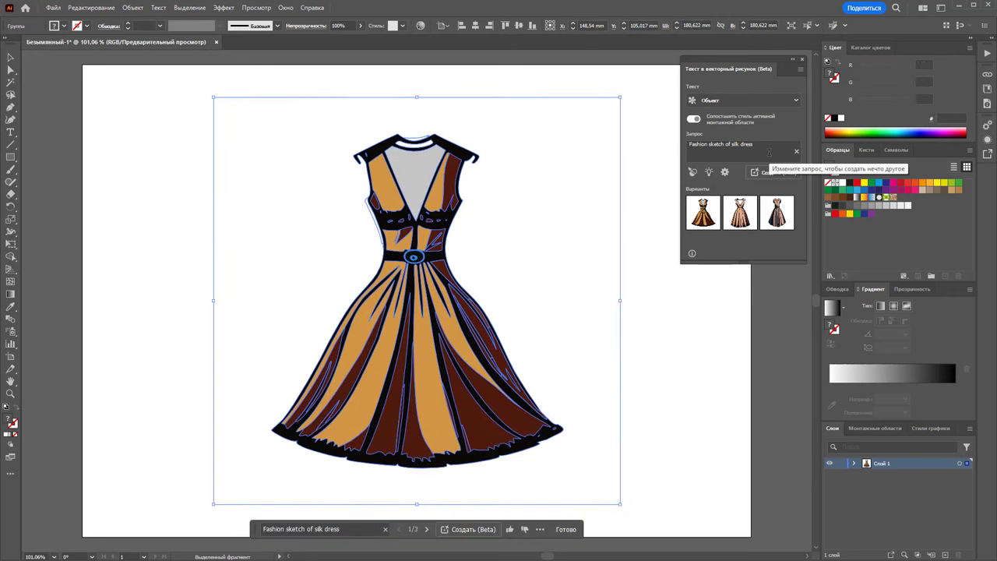
Place the second dress variant on the artboard, ungroup it and nudge it slightly left.
click(739, 223)
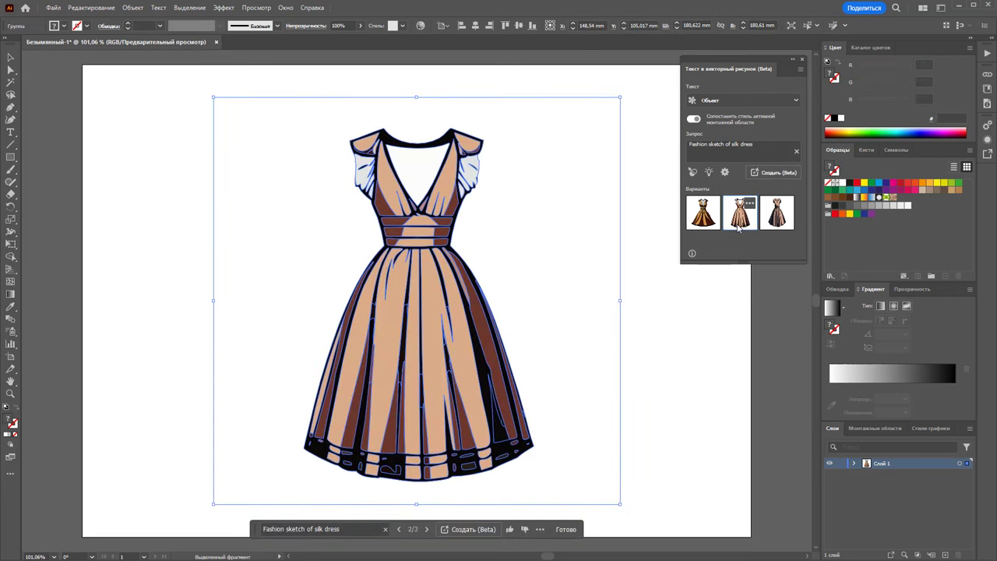
click(676, 402)
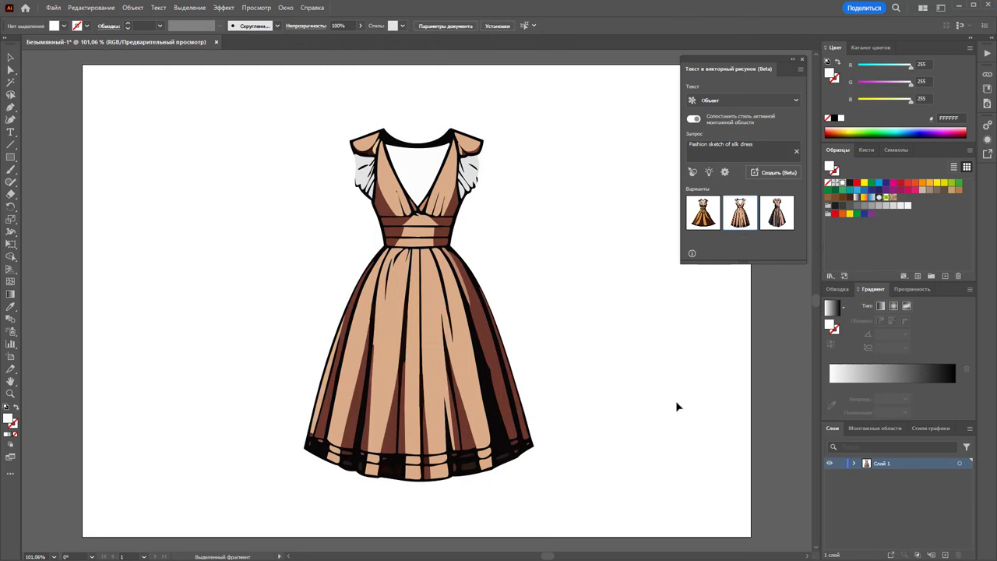
drag(567, 513, 276, 161)
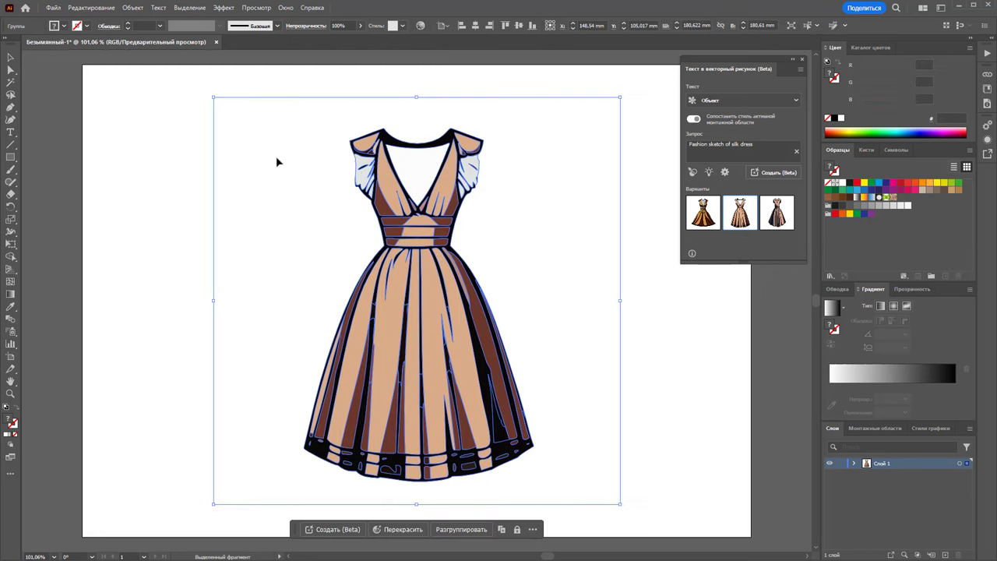
right_click(448, 224)
click(498, 364)
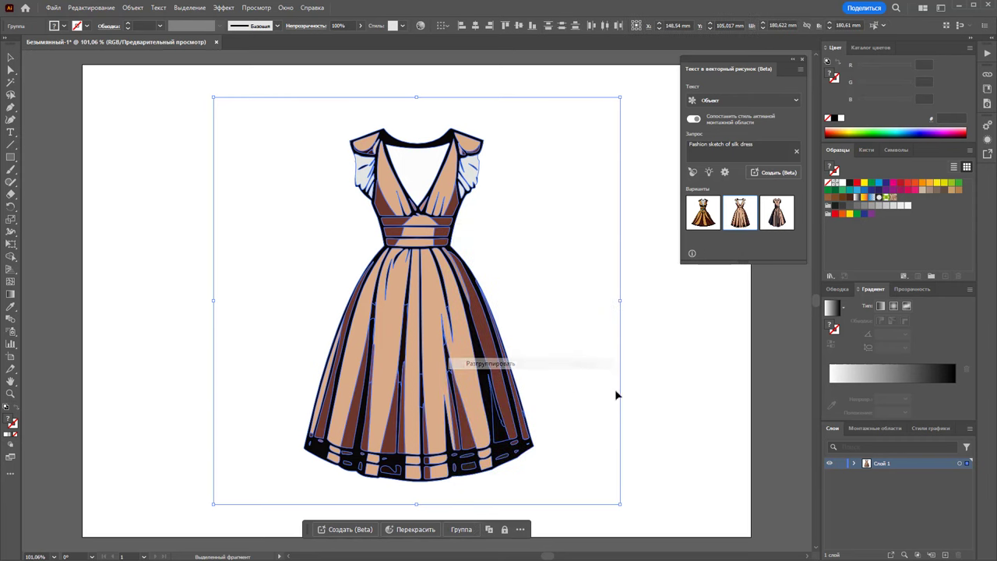
click(615, 395)
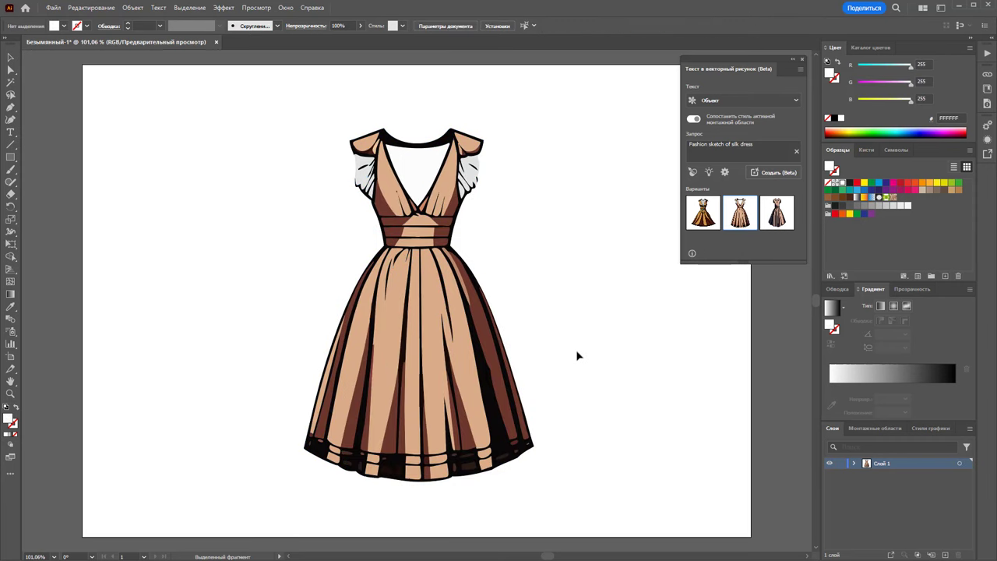
click(417, 166)
drag(410, 173, 364, 179)
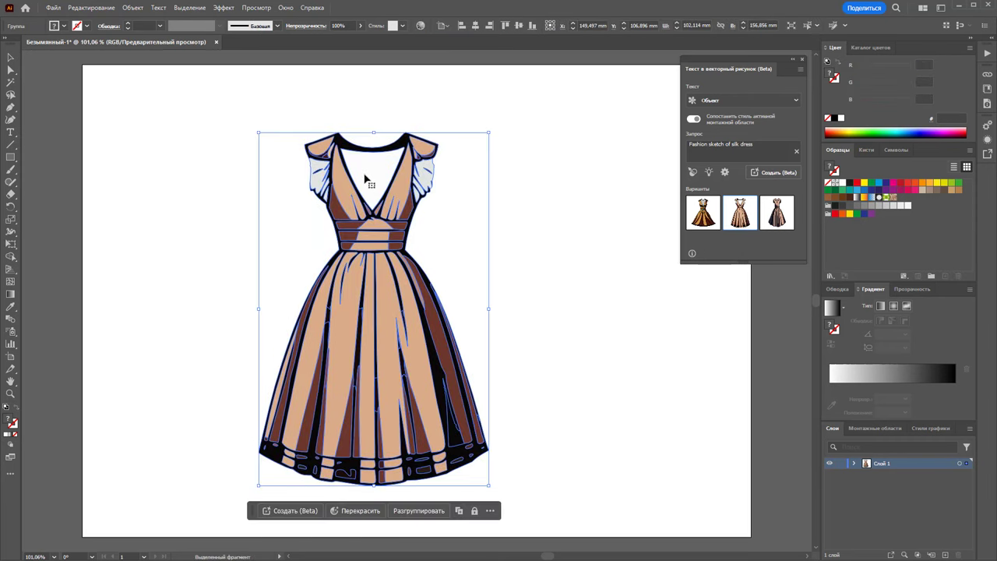
Ungroup the dress's nested groups down to its separate layers.
right_click(390, 204)
click(433, 342)
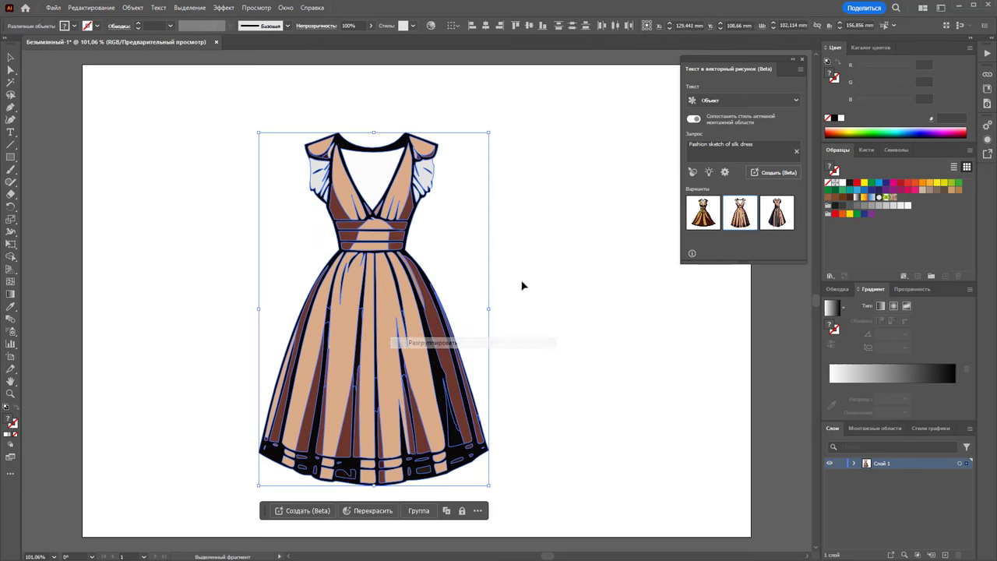
click(522, 285)
click(454, 304)
click(541, 223)
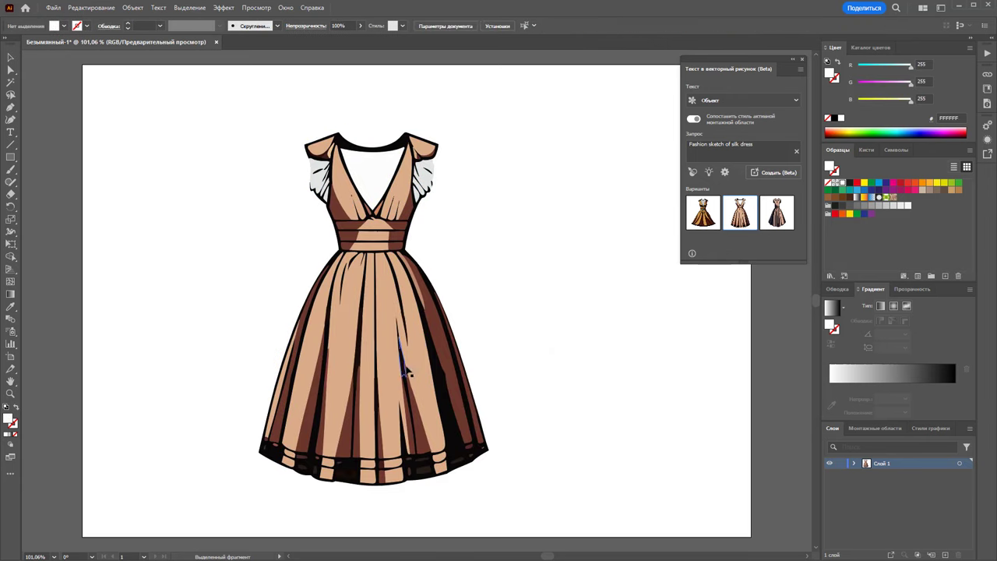
click(405, 372)
right_click(387, 356)
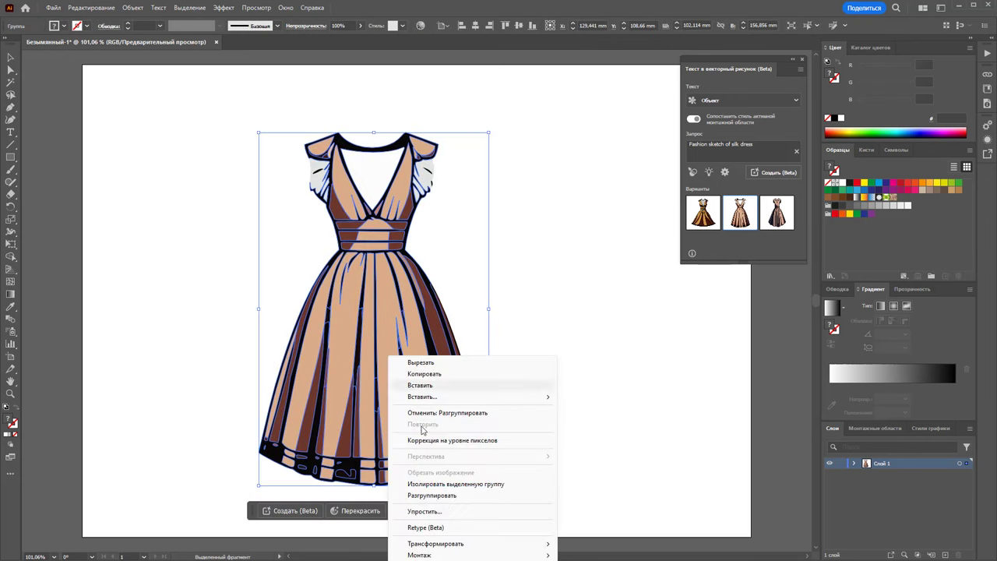
click(443, 496)
Pull the coloured dress layers right of the black silhouette, then undo the move.
click(534, 405)
drag(390, 368, 629, 367)
click(711, 381)
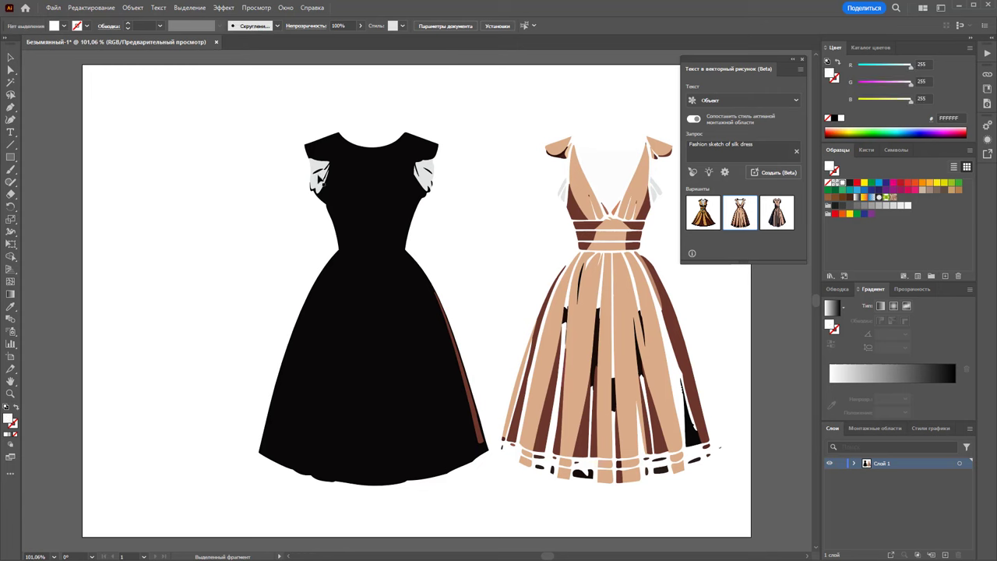
click(319, 179)
click(483, 211)
key(ctrl+z)
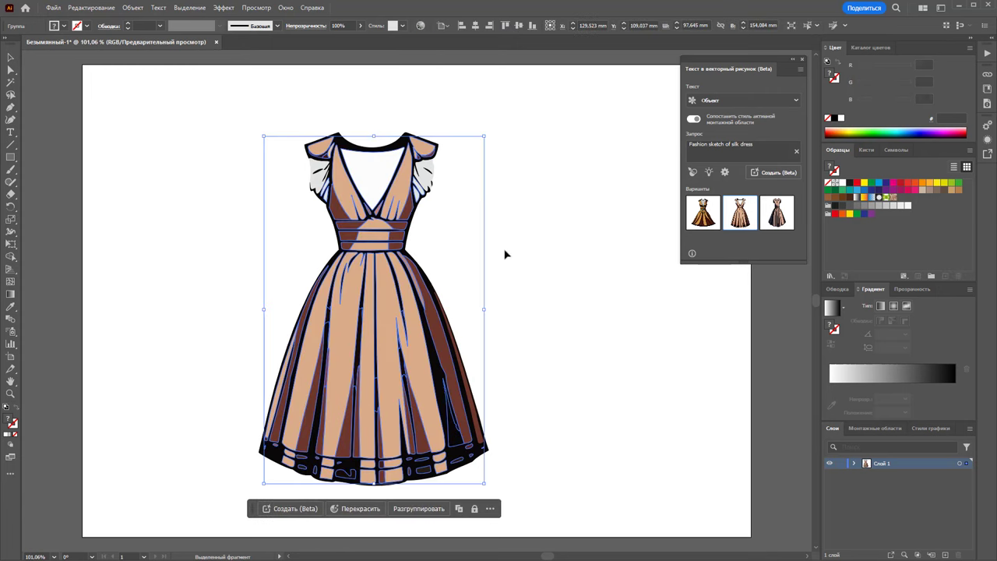
Retry moving the coloured dress beside the black one, and undo it again.
click(514, 268)
drag(548, 494, 236, 107)
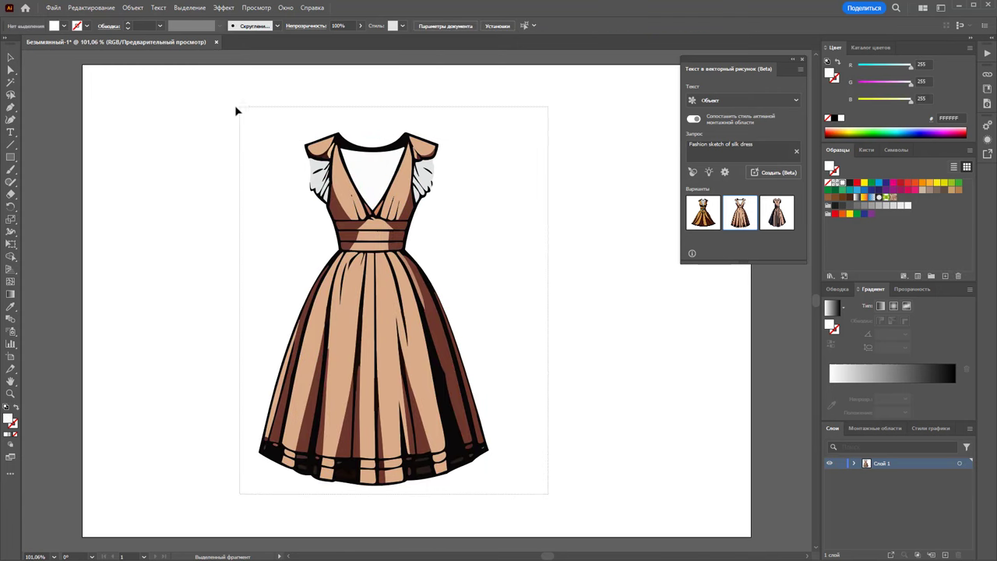
click(493, 220)
drag(401, 324, 631, 323)
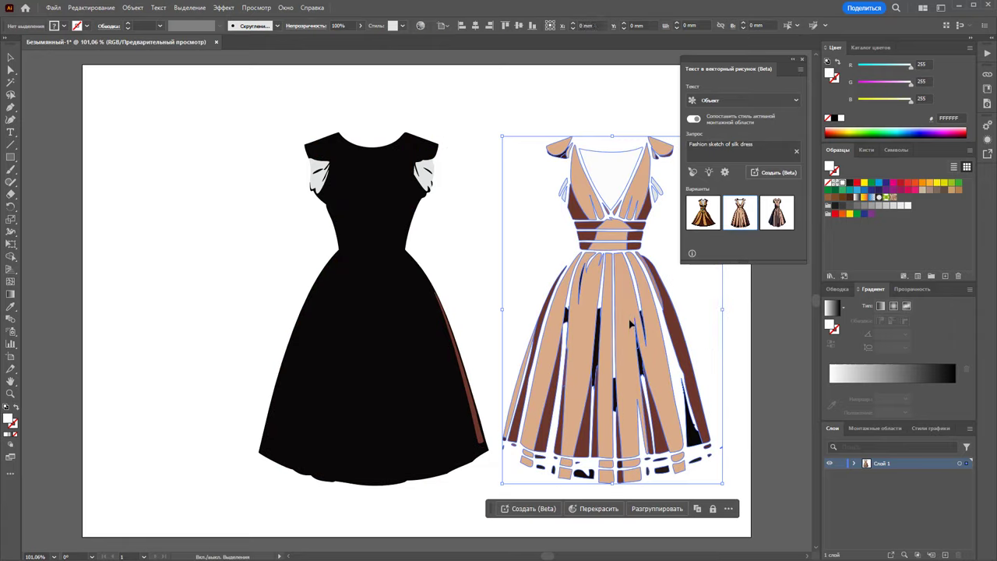
click(721, 349)
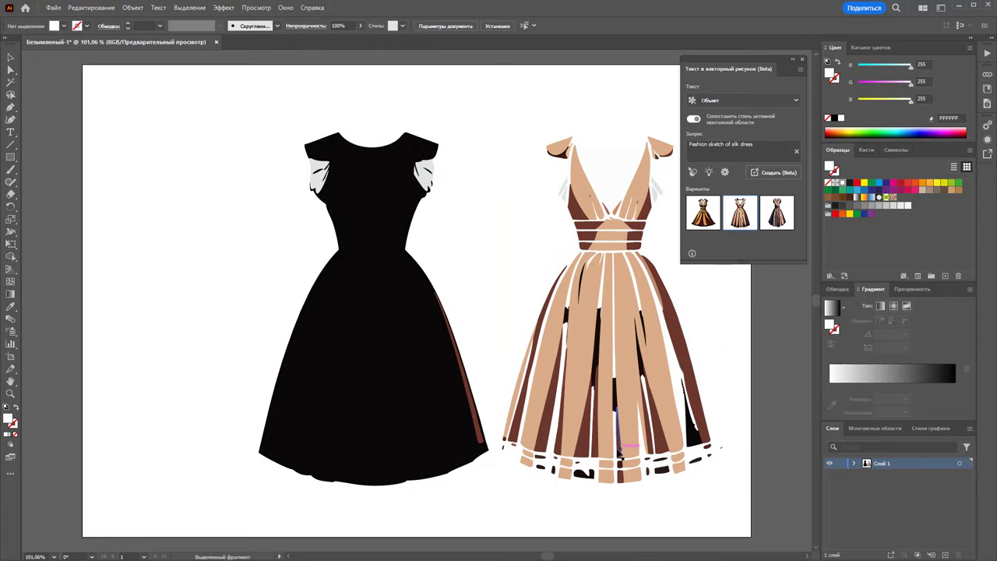
key(a)
key(ctrl+z)
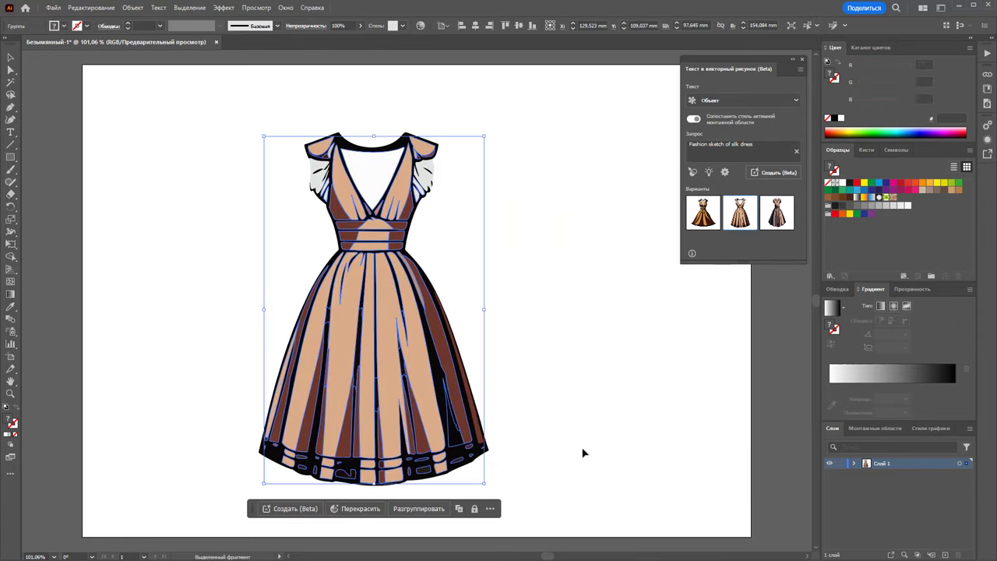
click(545, 462)
Regroup the dress, scale it down and move it to the artboard's top-left corner.
drag(526, 481, 218, 114)
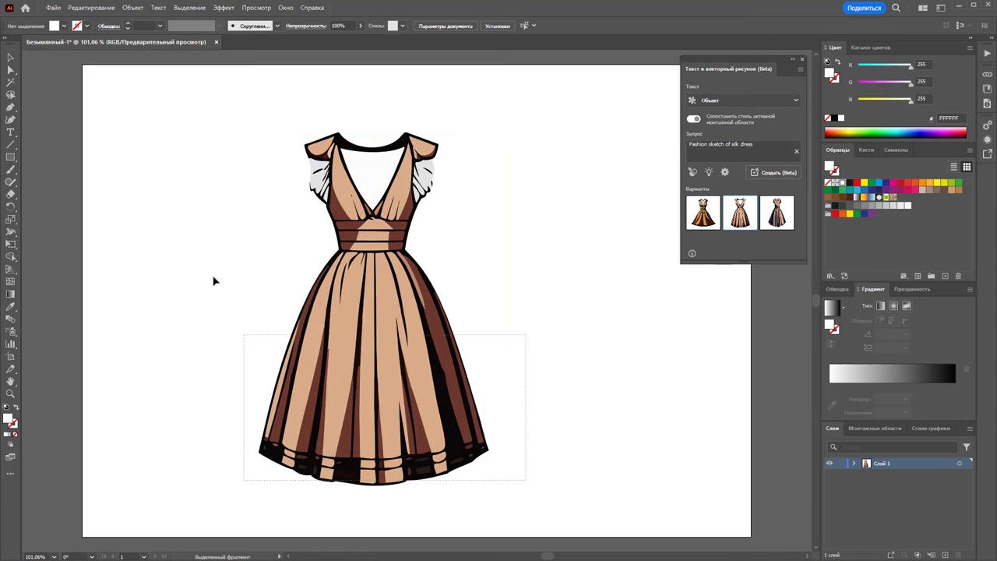
right_click(369, 243)
click(413, 379)
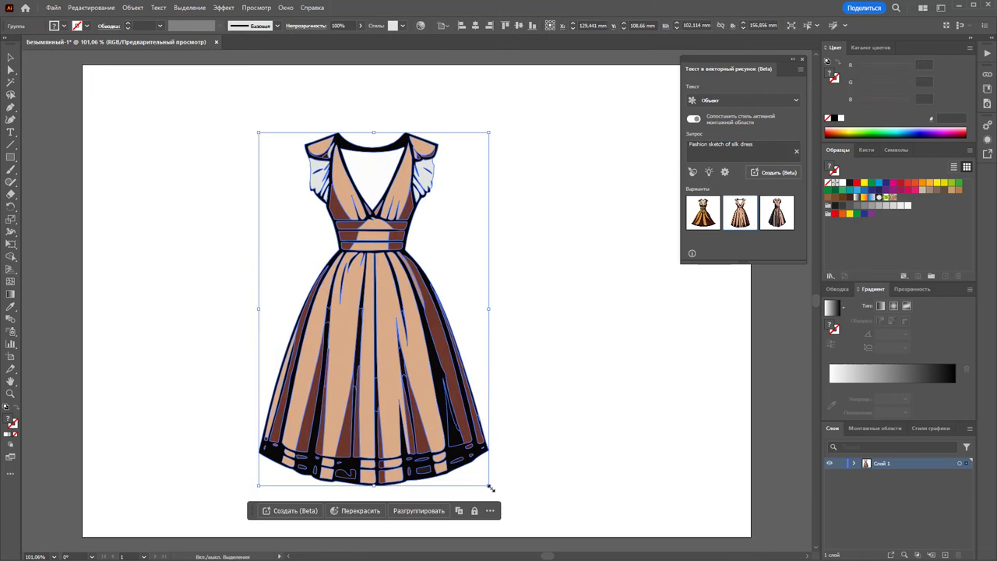
drag(488, 484, 372, 304)
drag(318, 223, 163, 173)
drag(221, 255, 238, 284)
click(303, 251)
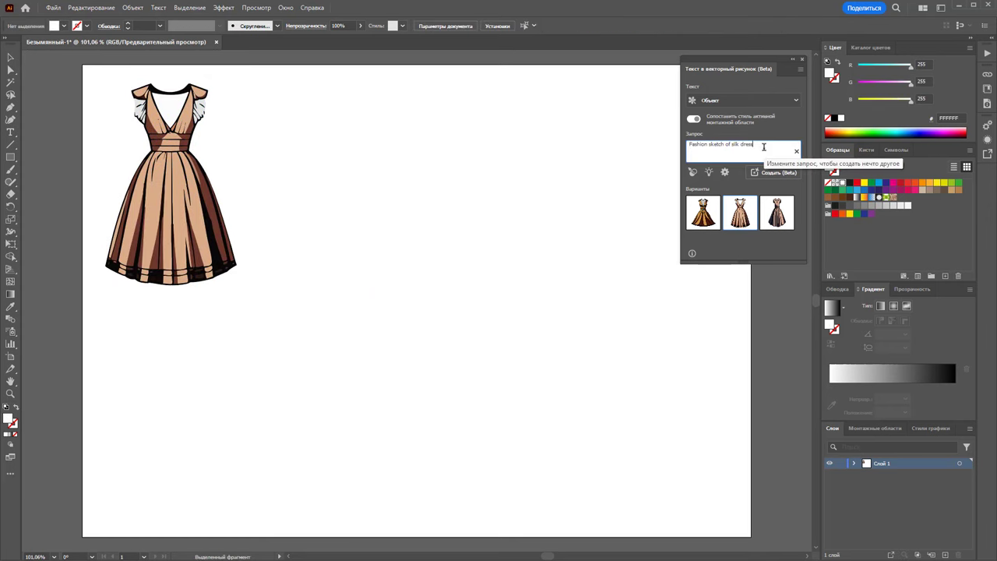
Replace the prompt with 'Эскиз женского платья из шелка' and generate new dress sketches.
drag(763, 146, 676, 146)
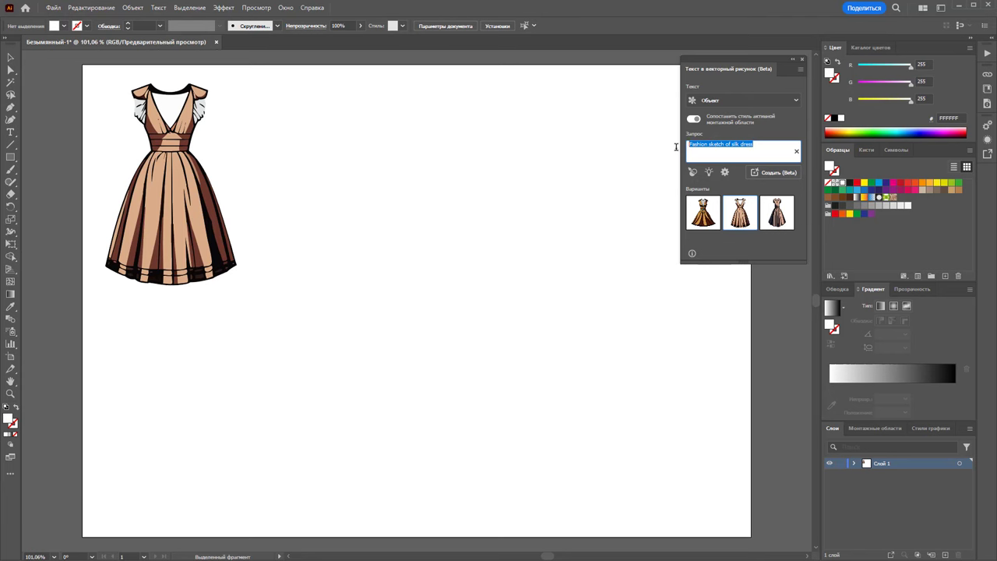
text("crbp t)
text(krju)
key(BackSpace)
key(BackSpace)
key(BackSpace)
key(BackSpace)
key(BackSpace)
key(BackSpace)
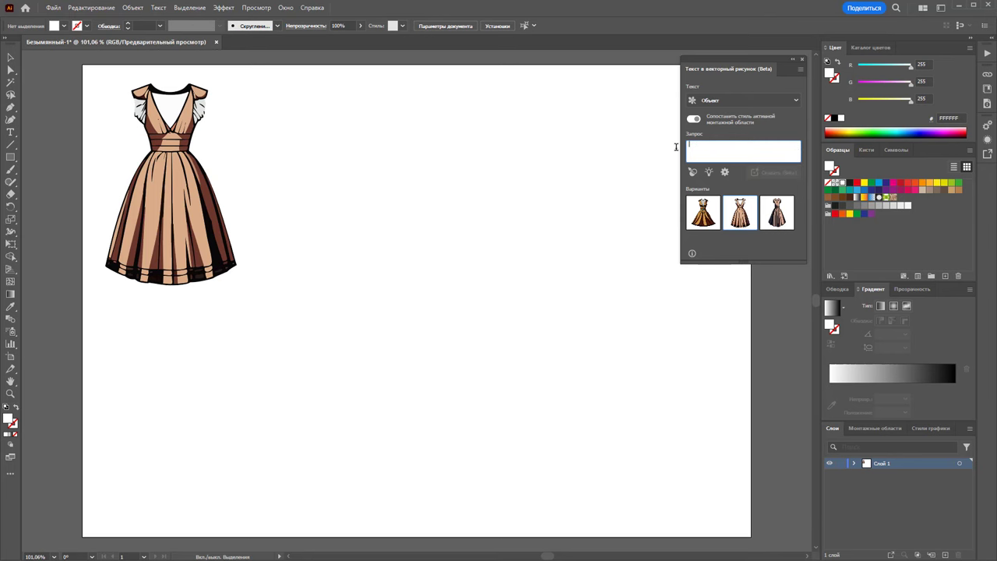
text(эс)
text(з женско)
text(го плать)
text(я изш)
text(елка)
key(Return)
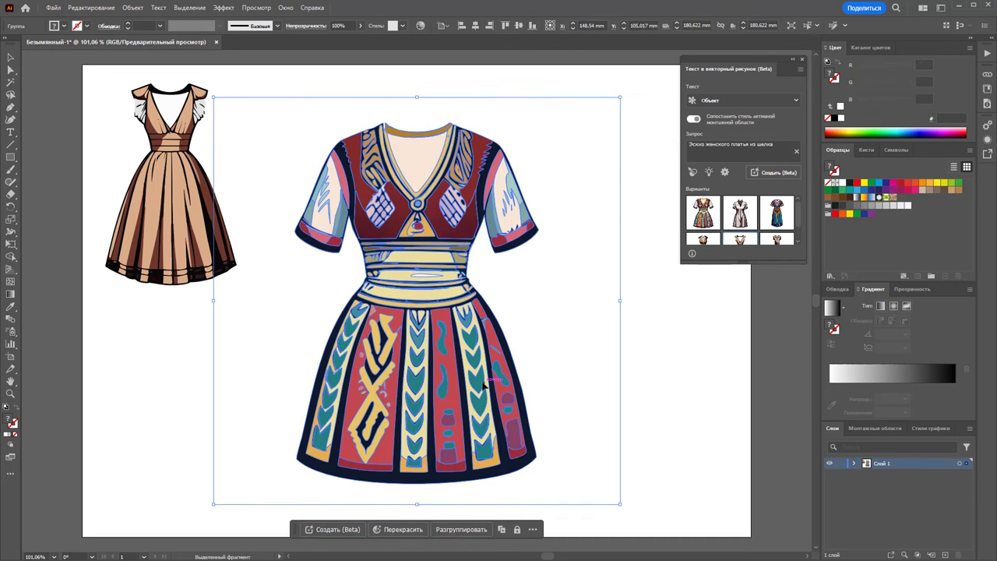
Preview the generated dress variants and choose the first, red multicolour one.
click(740, 208)
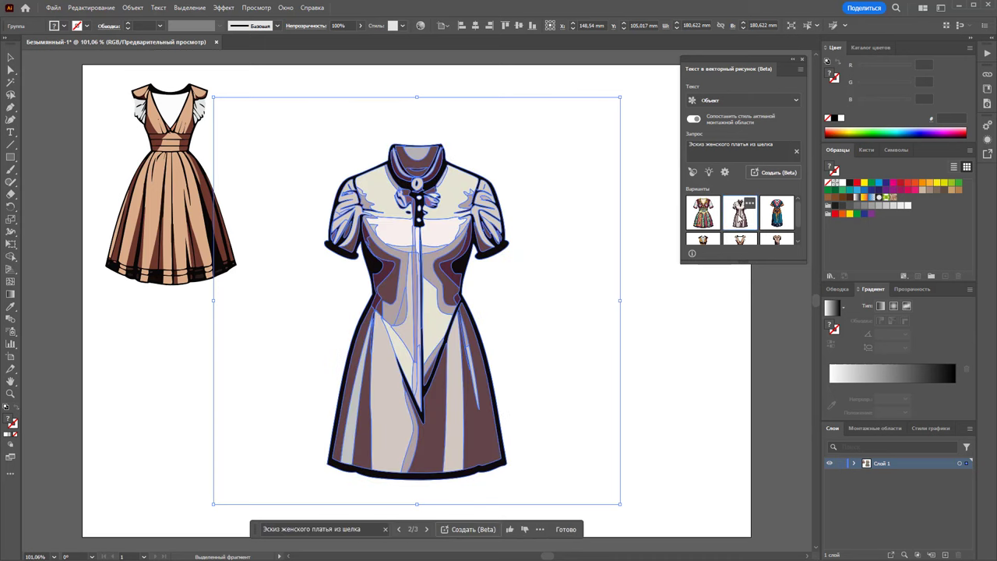
click(785, 224)
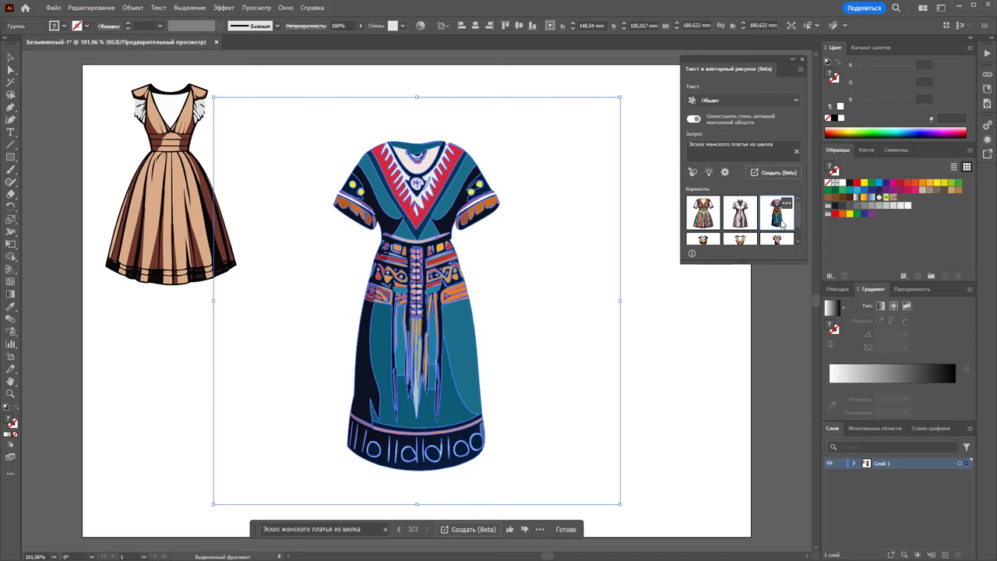
click(749, 224)
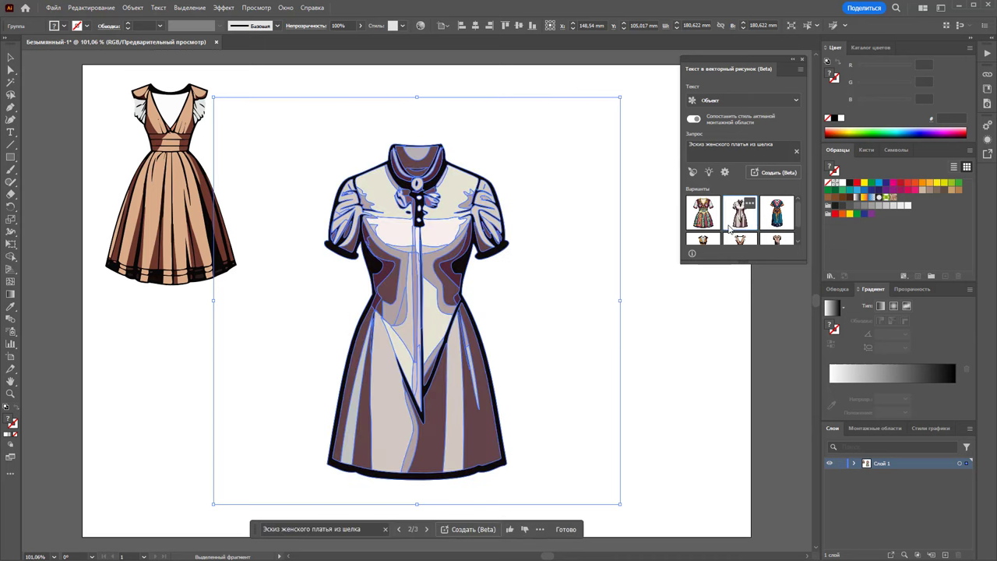
click(703, 213)
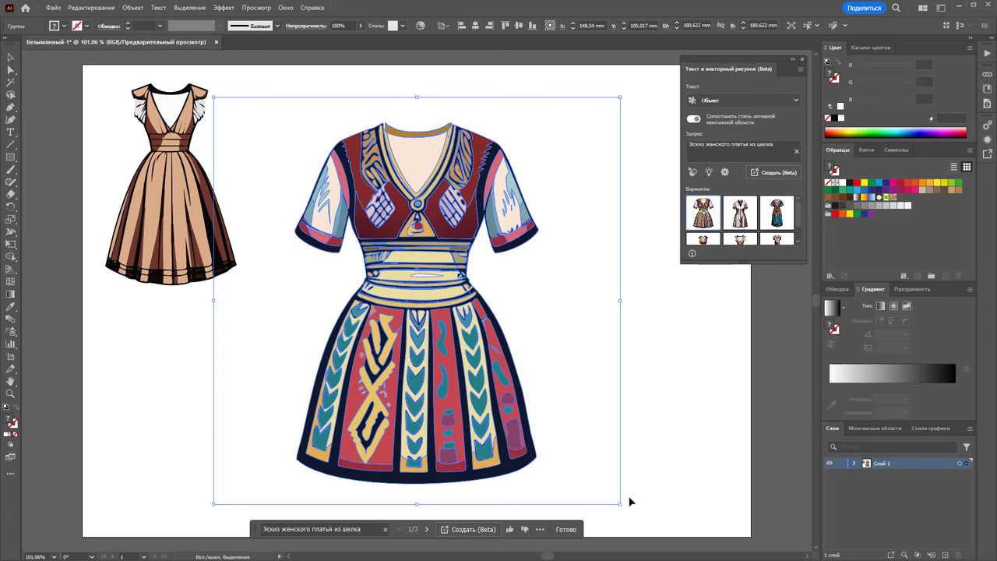
Scale the red dress down and set it beside the first dress at the top.
drag(620, 503, 544, 402)
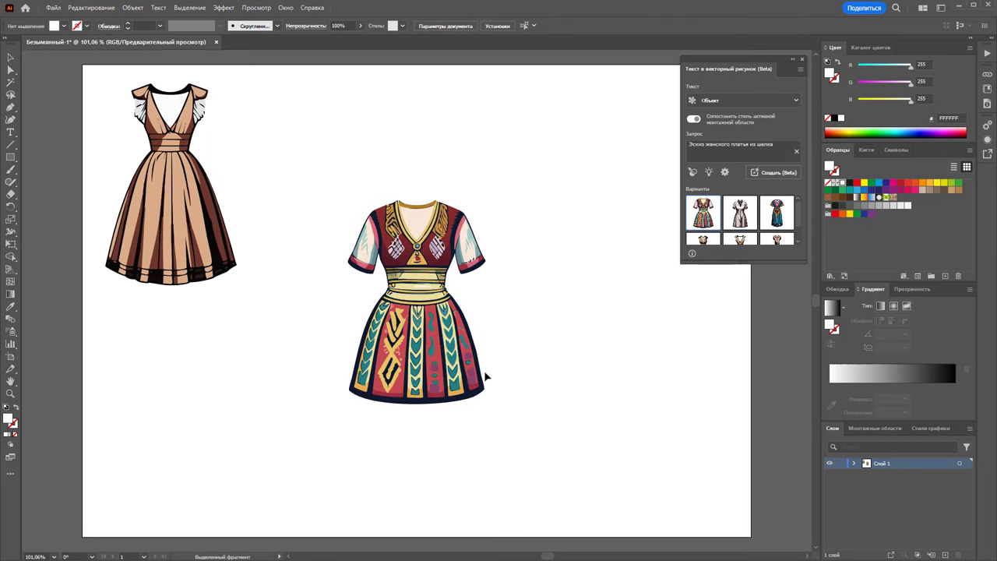
mouse_move(435, 362)
mouse_down()
mouse_move(381, 251)
mouse_move(348, 243)
mouse_up()
click(494, 379)
click(736, 152)
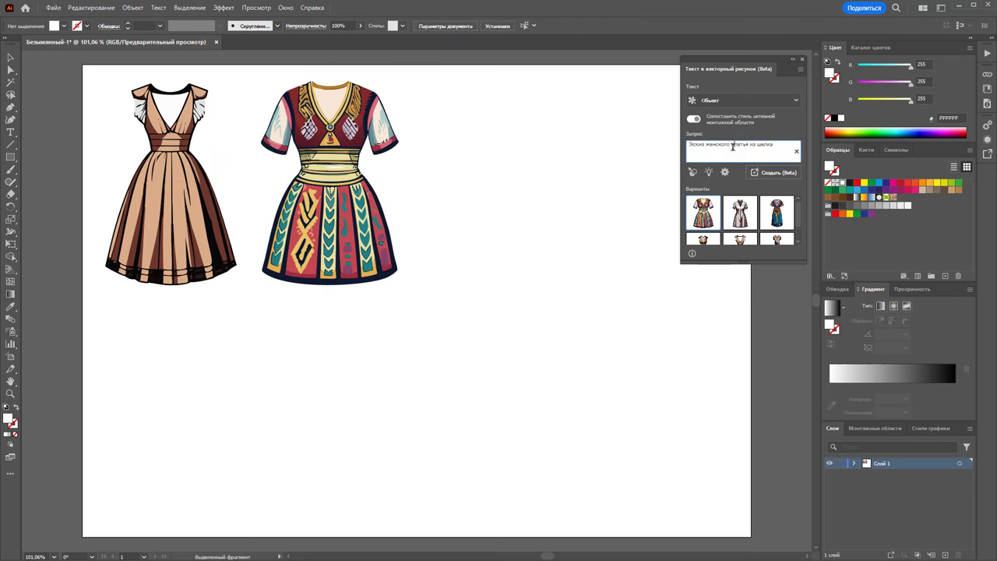
double_click(732, 148)
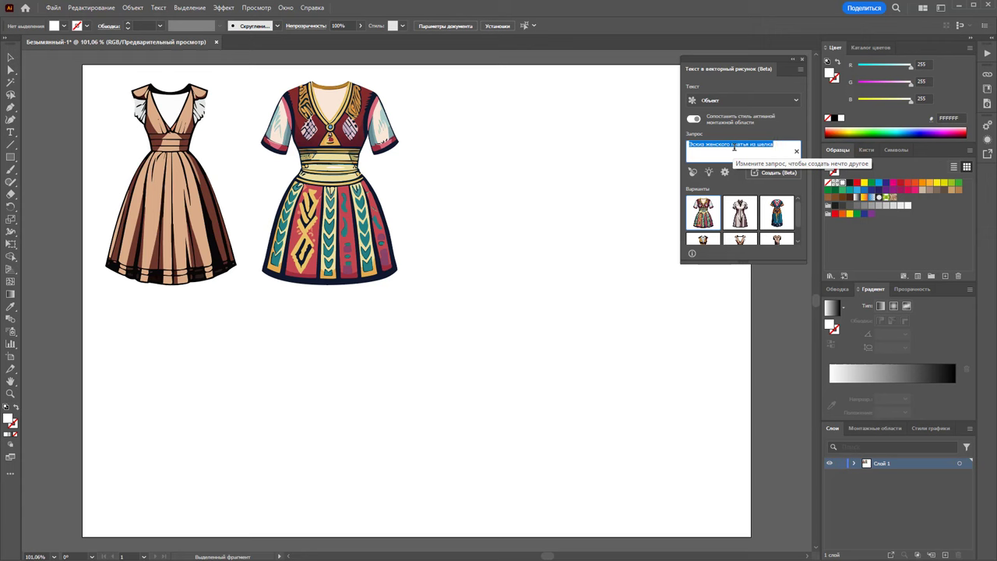
Generate T-shirt sketches from the prompt 'технический эскиз футболки'.
text(вусрпшсфа мпуевр ша вырышка)
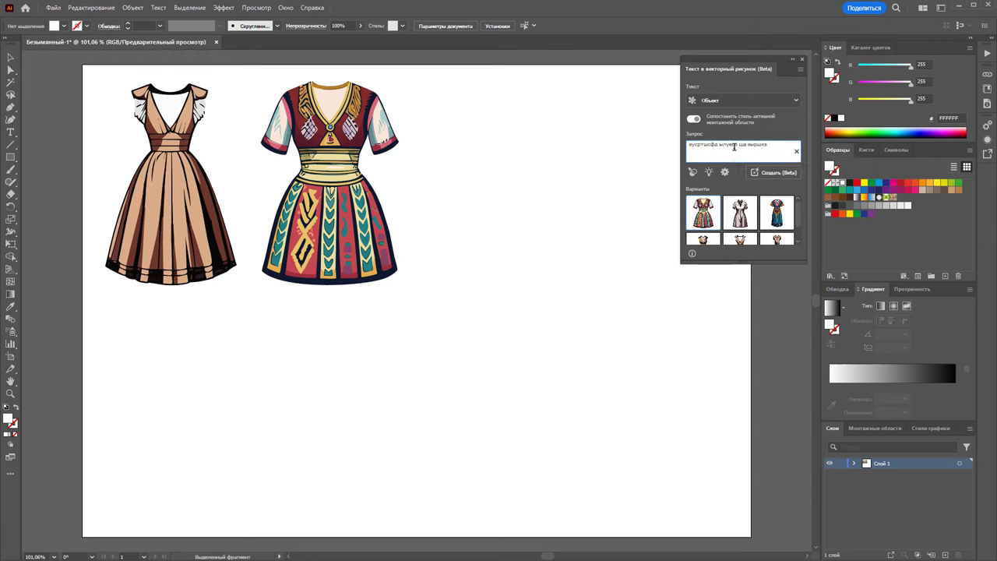
key(BackSpace)
key(BackSpace)
key(BackSpace)
key(BackSpace)
key(BackSpace)
key(BackSpace)
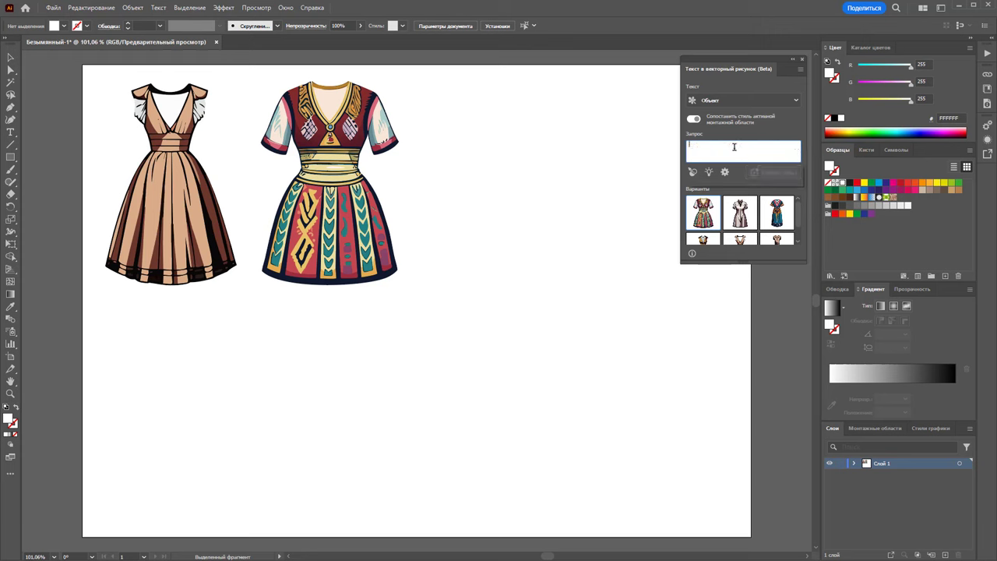
text(технический э)
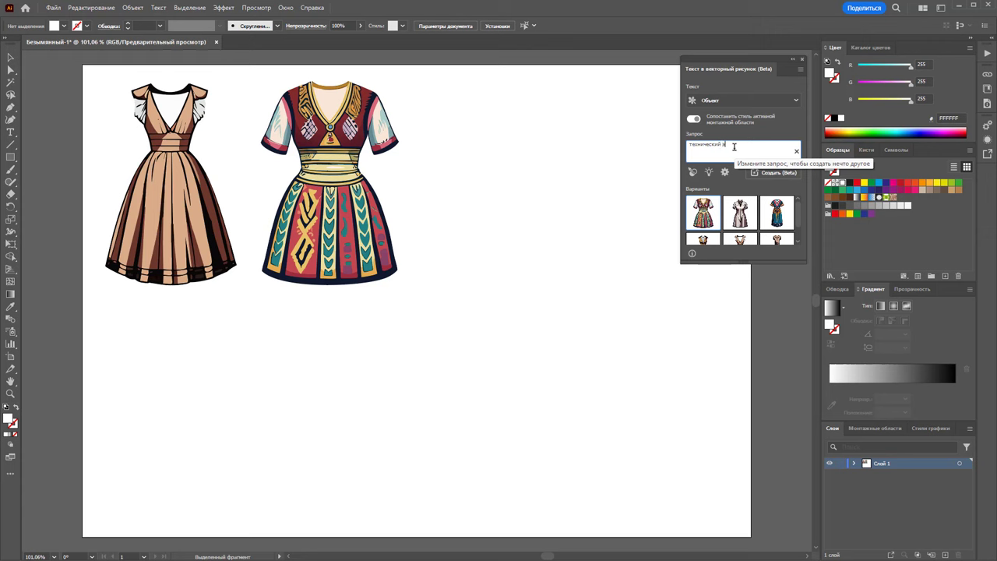
text(скиз футболки)
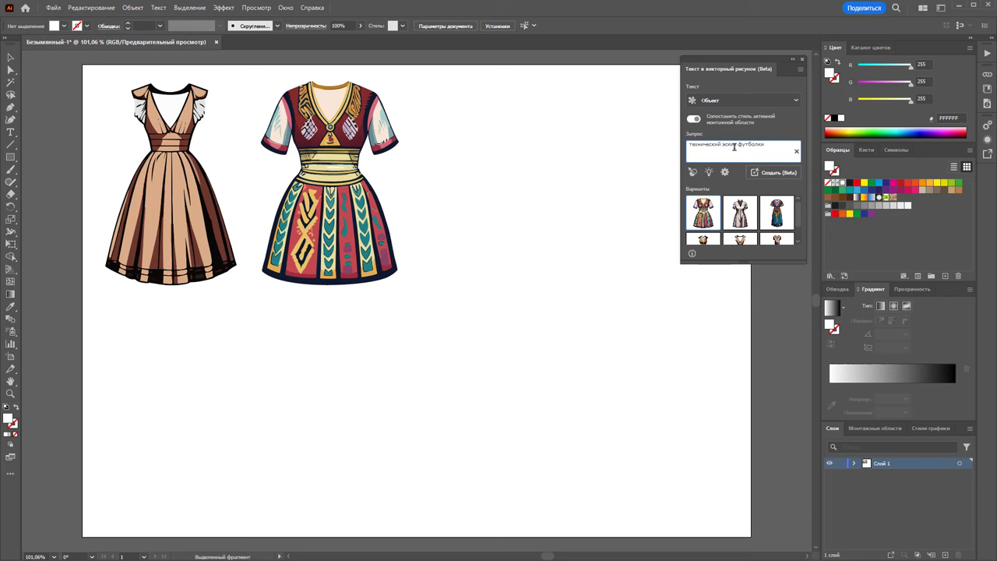
key(Return)
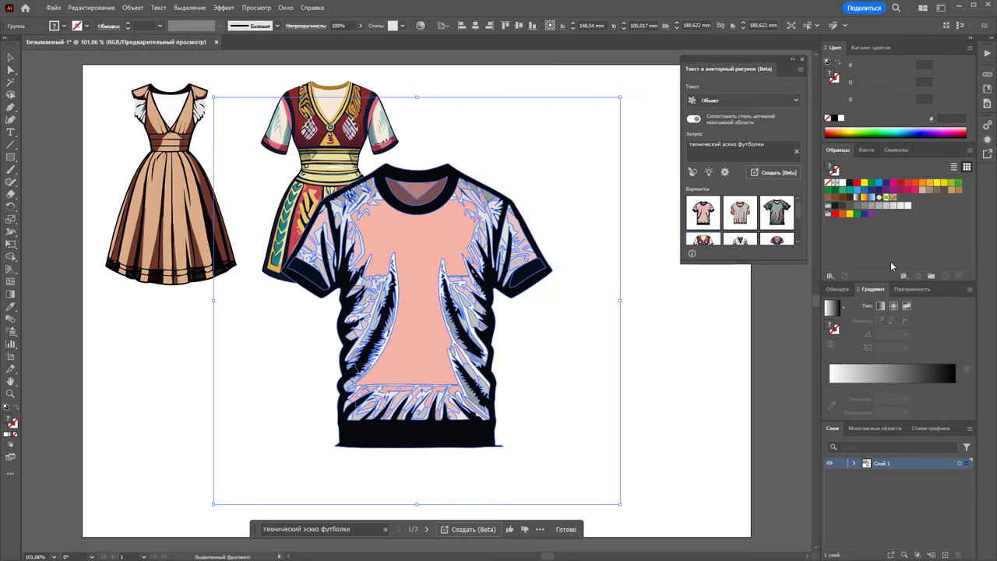
Preview the striped and dark green T-shirt variants, keeping the third, green one.
click(654, 378)
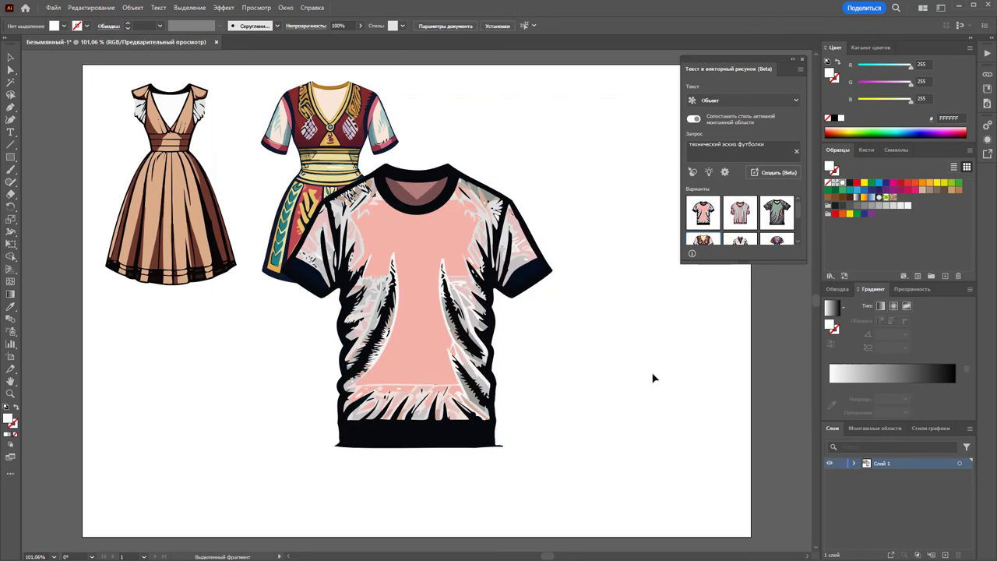
click(413, 269)
click(746, 206)
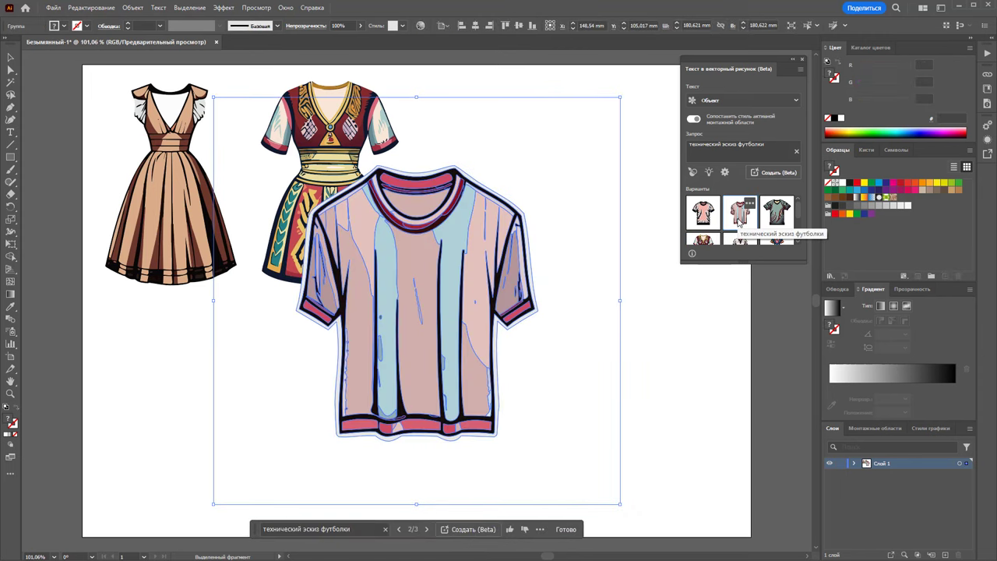
click(659, 341)
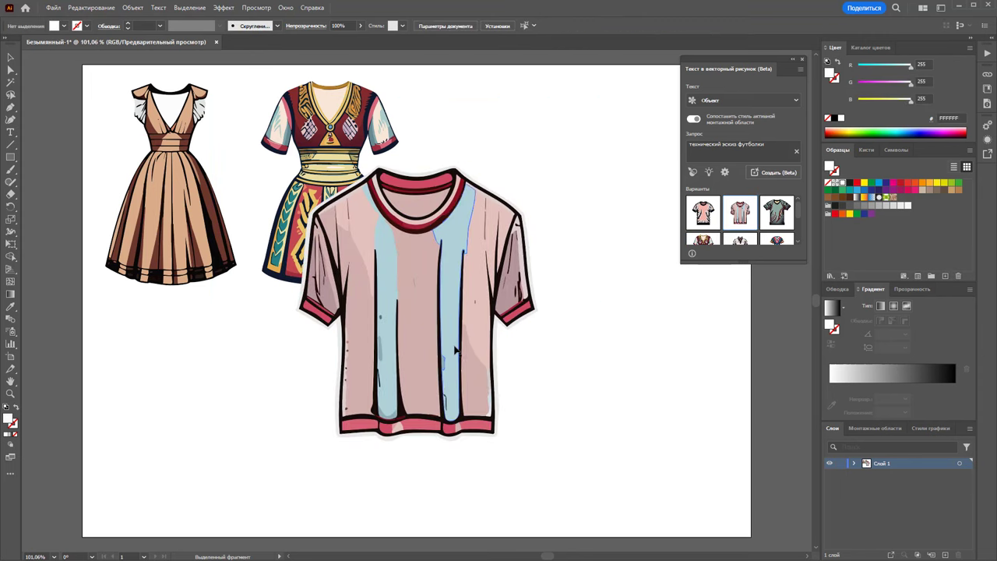
click(601, 302)
click(776, 211)
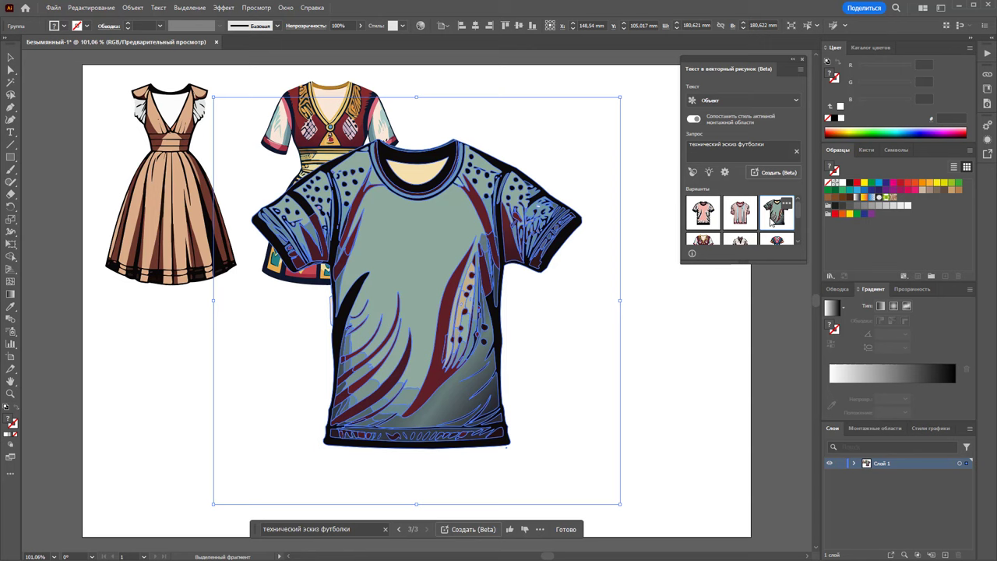
click(654, 343)
Scale the T-shirt to about half size and move it below the dresses.
click(575, 376)
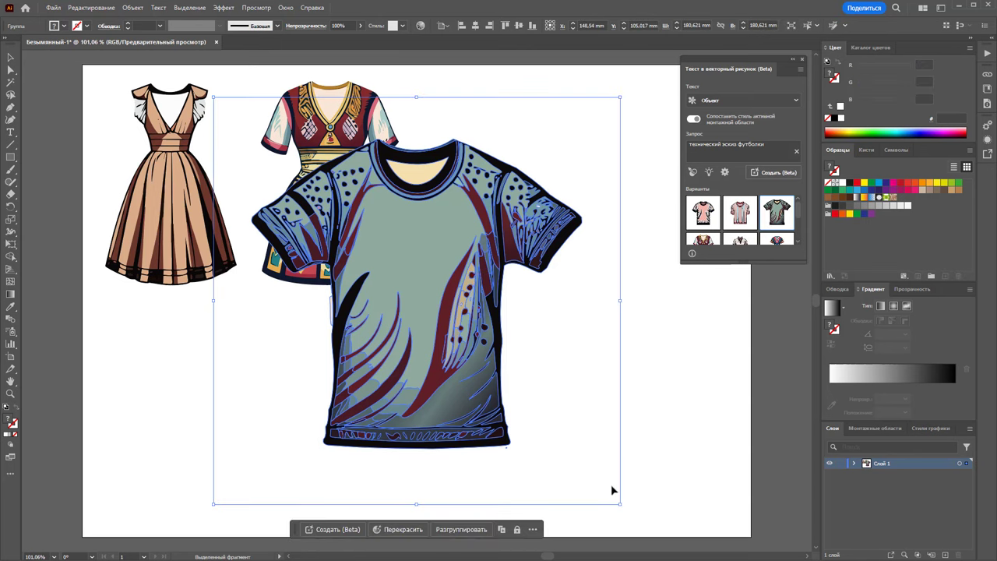
drag(467, 299, 506, 301)
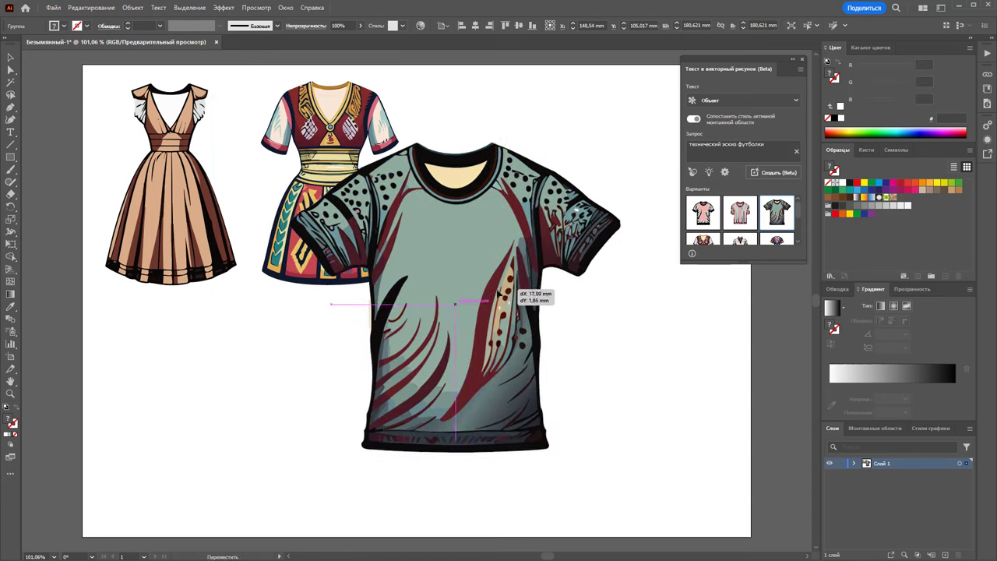
drag(658, 500, 554, 374)
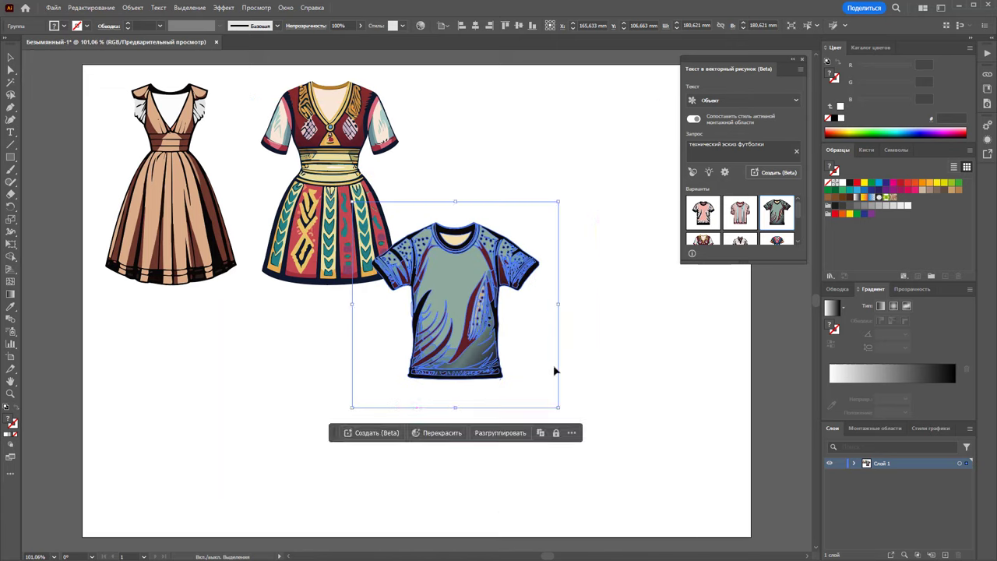
mouse_move(442, 263)
mouse_down()
mouse_move(261, 352)
mouse_move(193, 368)
mouse_move(191, 382)
mouse_move(205, 380)
mouse_up()
Ungroup the T-shirt into separate paths, pulling the shirt away from its collar.
right_click(262, 363)
key(Escape)
key(ctrl+shift+a)
right_click(205, 380)
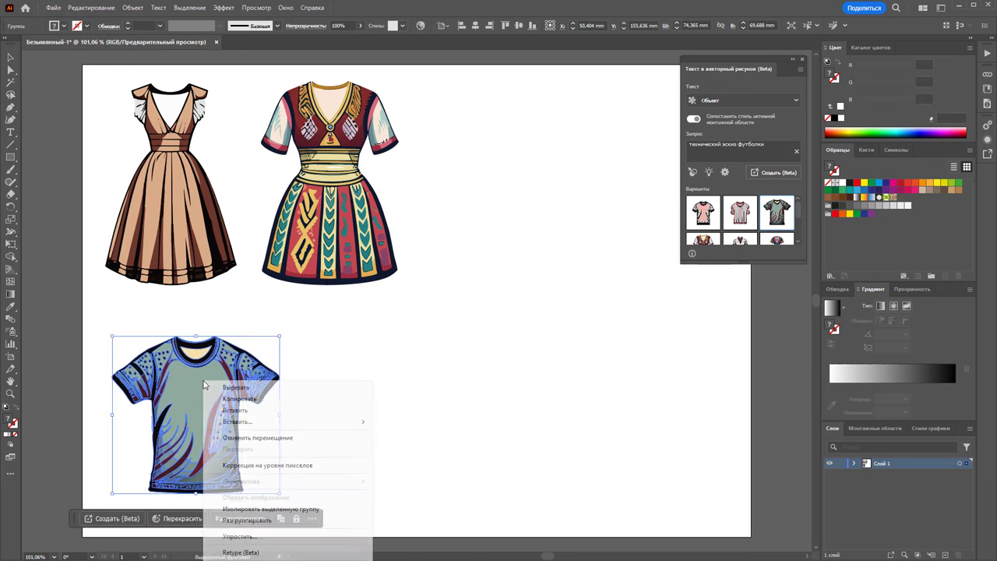
click(265, 516)
drag(193, 401, 312, 402)
right_click(333, 144)
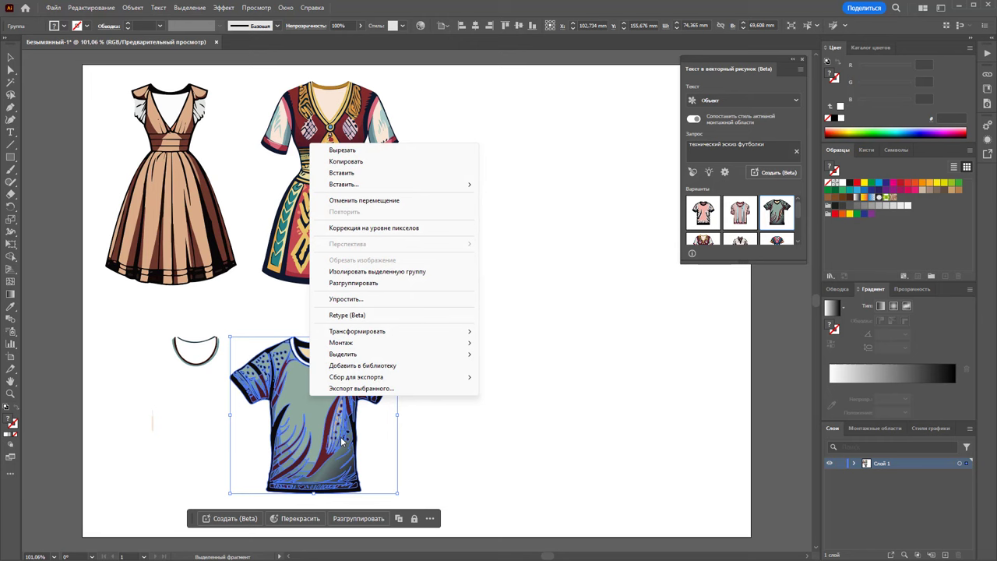
click(352, 285)
Move the coloured and black shirt layers apart, then undo to reassemble the shirt.
click(442, 340)
drag(312, 366, 493, 368)
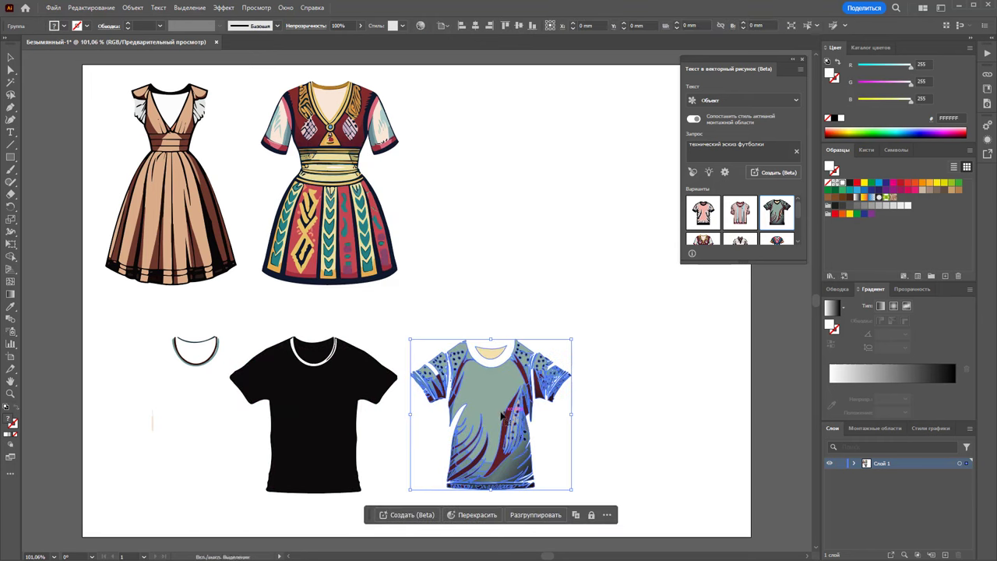
click(625, 443)
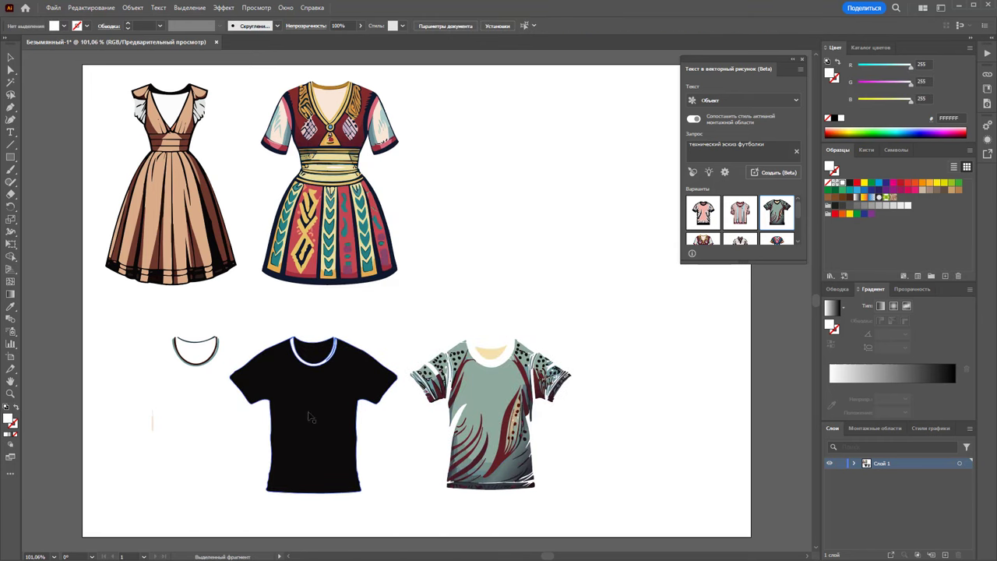
mouse_move(279, 415)
mouse_down()
mouse_move(401, 421)
mouse_move(318, 420)
mouse_up()
key(ctrl+z)
key(ctrl+z)
key(ctrl+z)
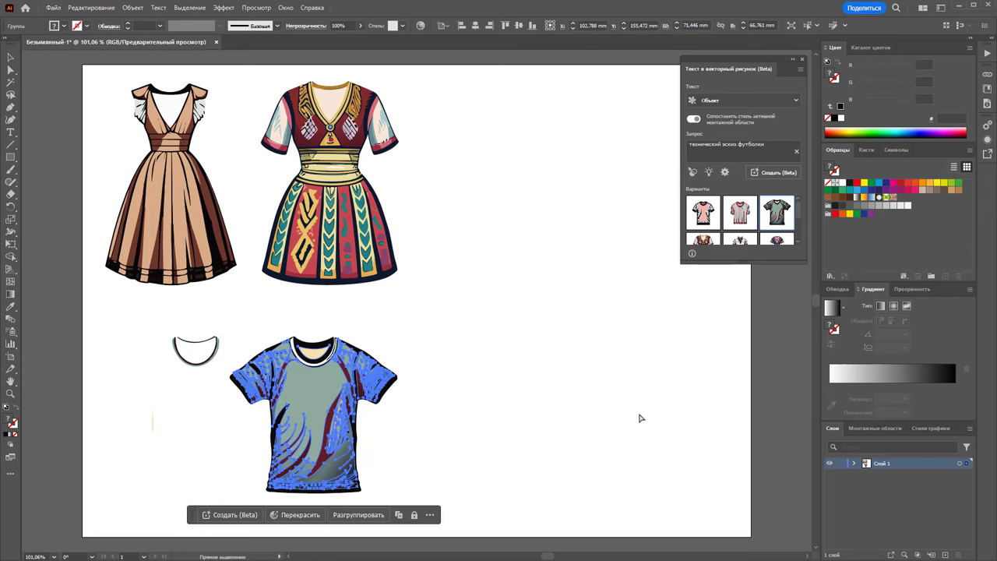
key(ctrl+z)
key(ctrl+z)
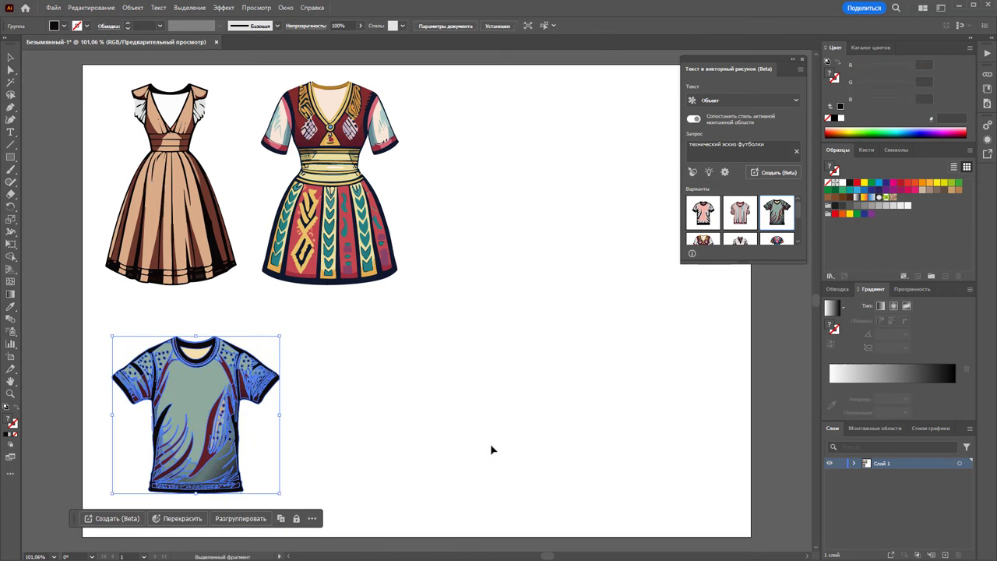
click(679, 269)
Replace the prompt with 'technica sketch of tshirt' and generate new T-shirt art.
triple_click(724, 146)
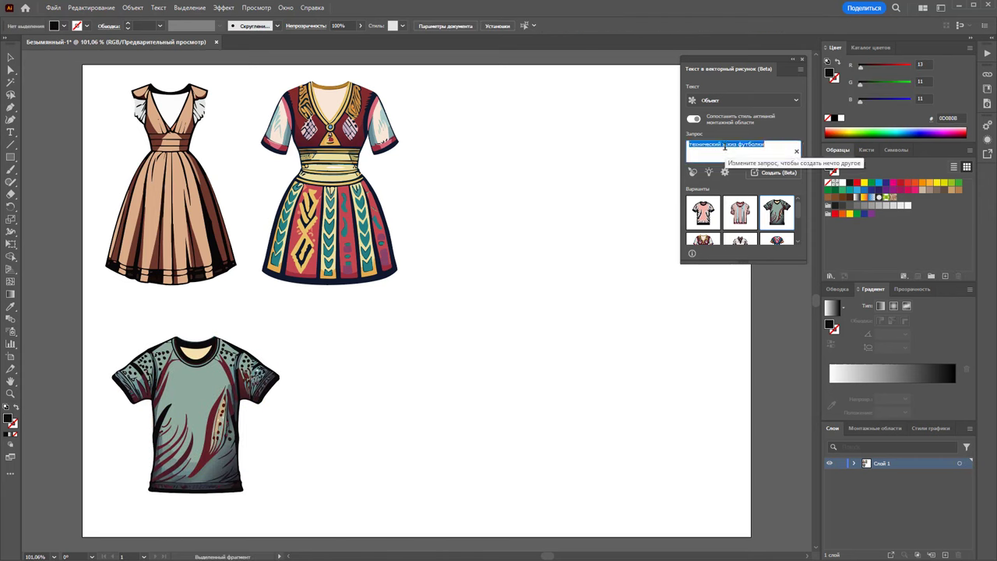
key(BackSpace)
text(те)
text(ketch of tshirt)
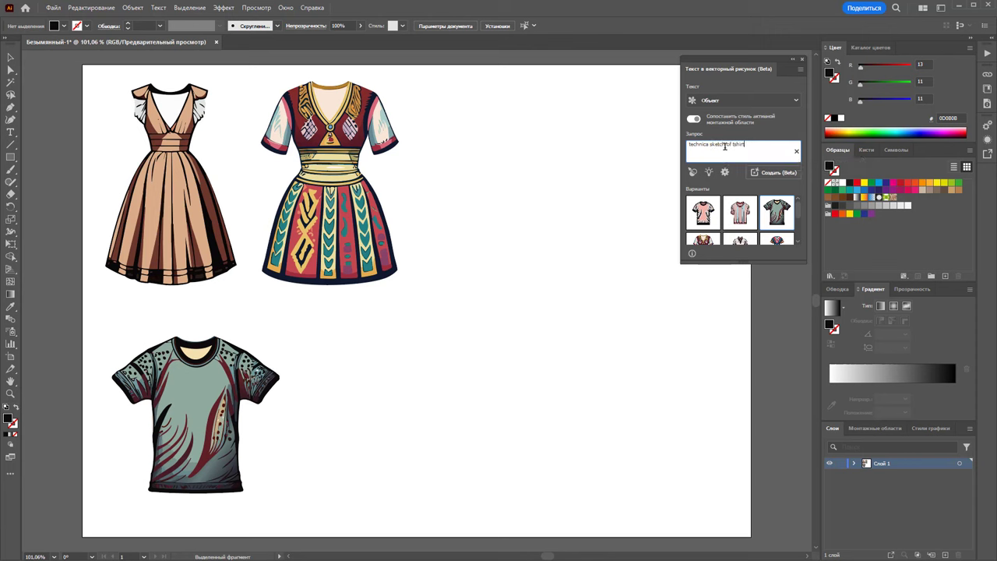
key(Return)
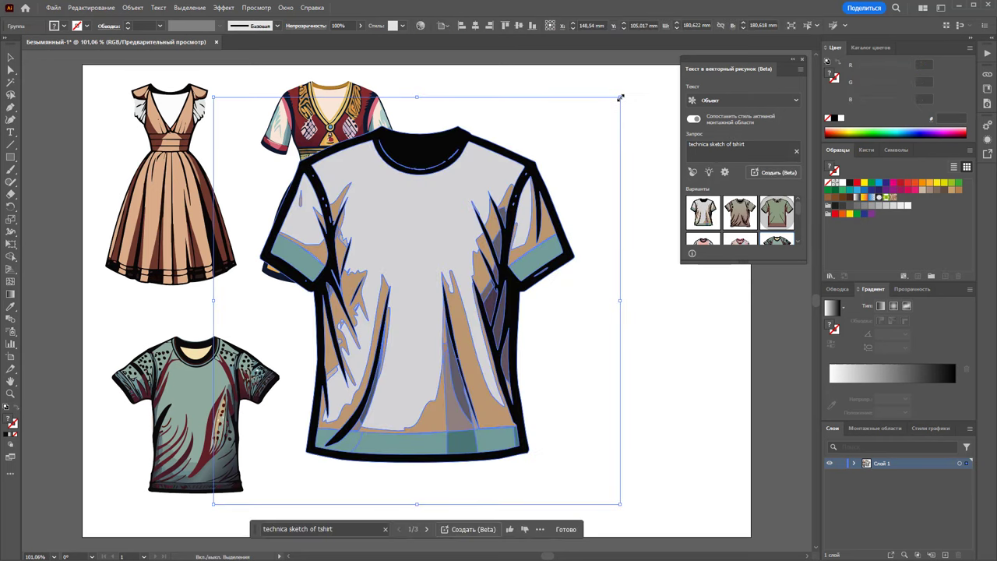
Shrink the light grey T-shirt and place it beside the patterned one.
drag(620, 97, 588, 201)
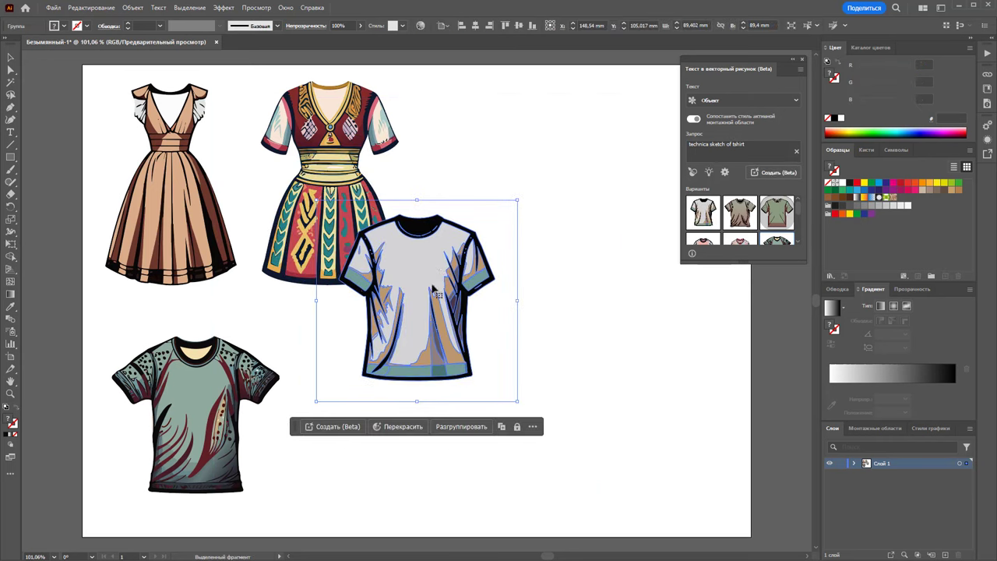
drag(418, 299, 371, 416)
click(528, 397)
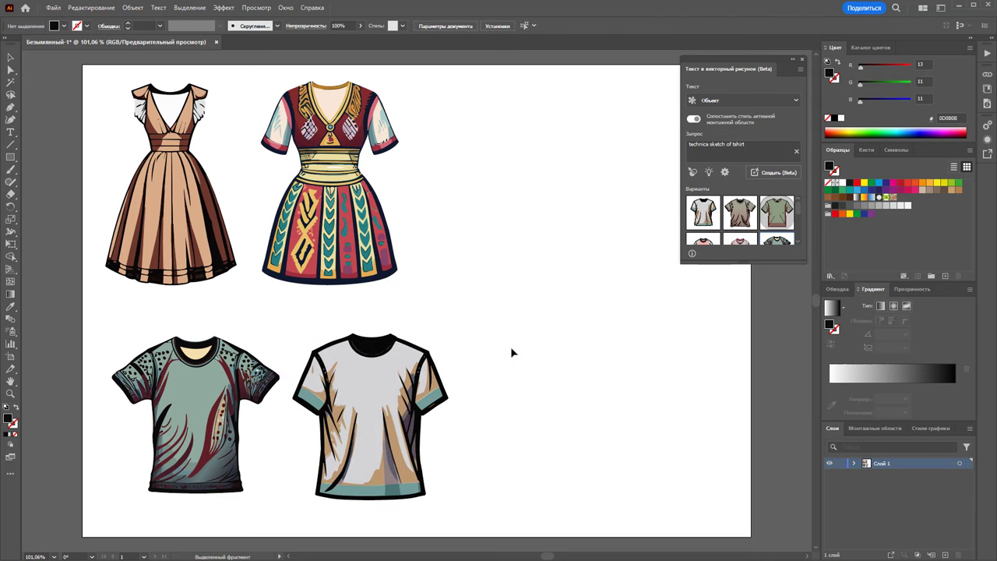
scroll(384, 212, down, 3)
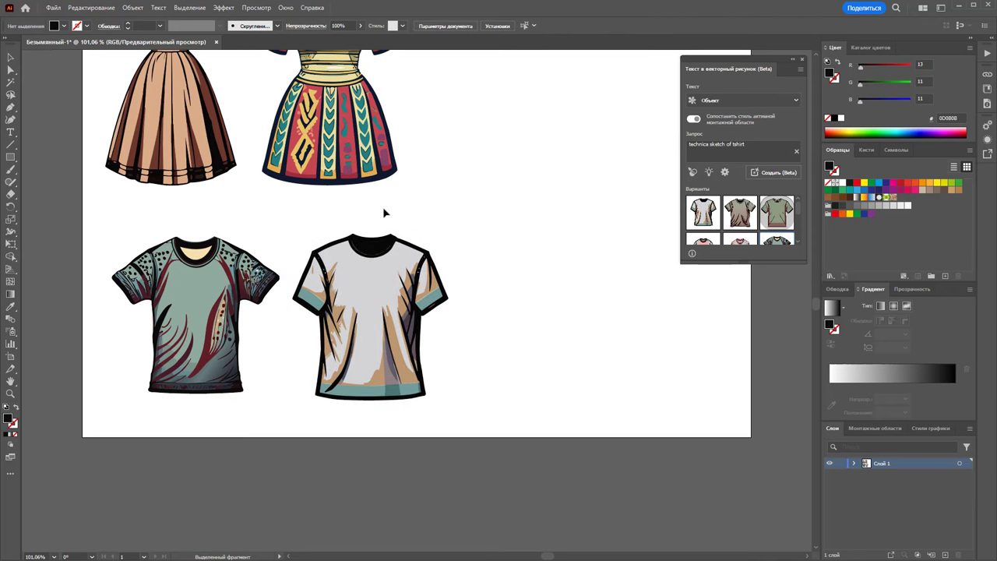
scroll(383, 212, up, 1)
Open the banner file шапка.ai from the Ai CC 2018 folder.
click(53, 7)
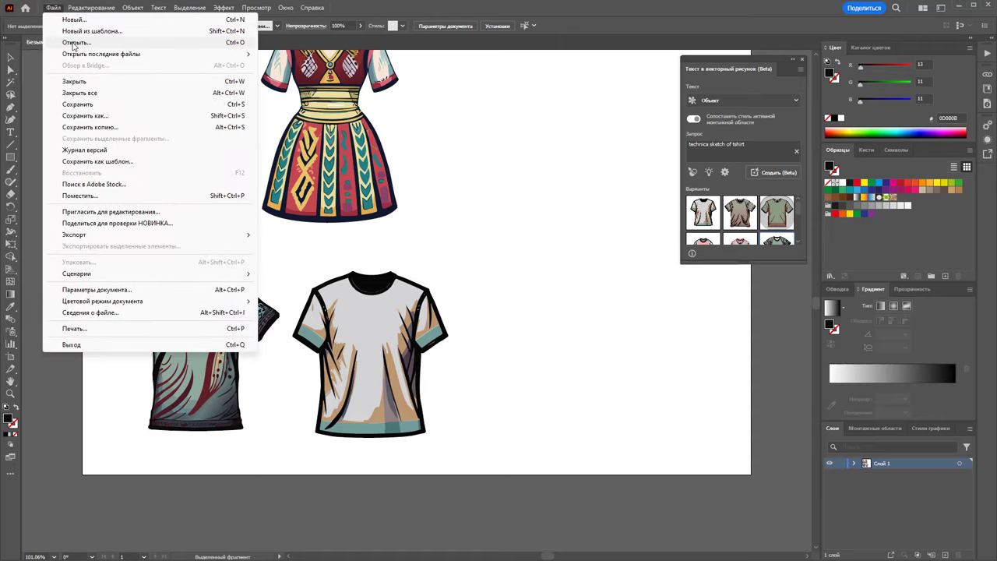
click(74, 44)
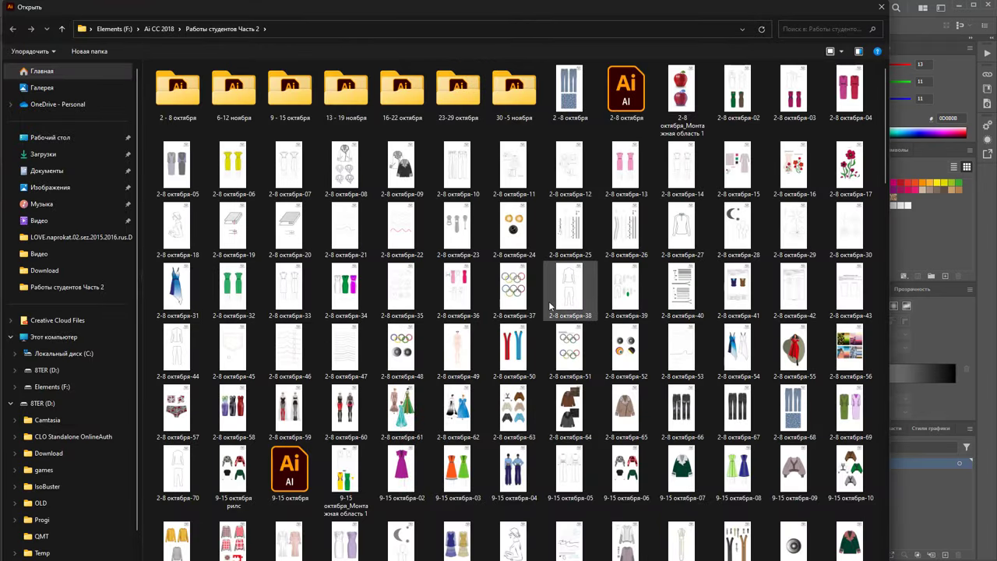
scroll(546, 296, down, 5)
scroll(550, 297, down, 5)
scroll(549, 297, up, 15)
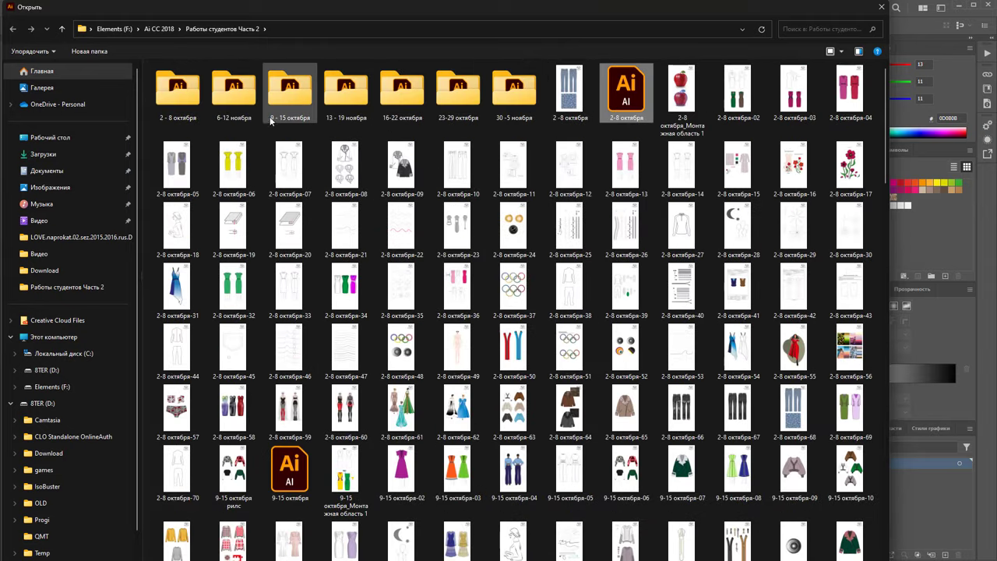
click(63, 31)
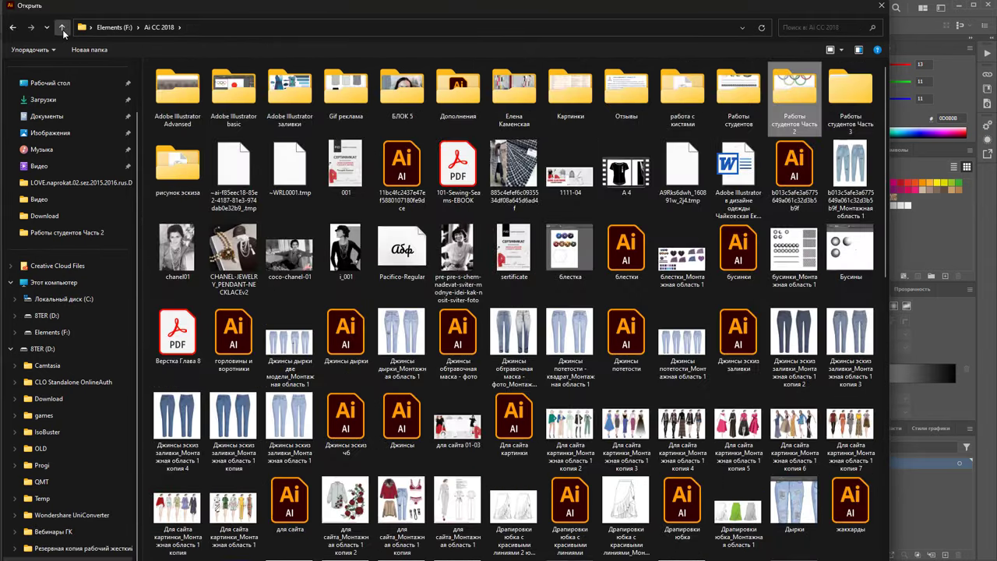
scroll(527, 315, down, 2)
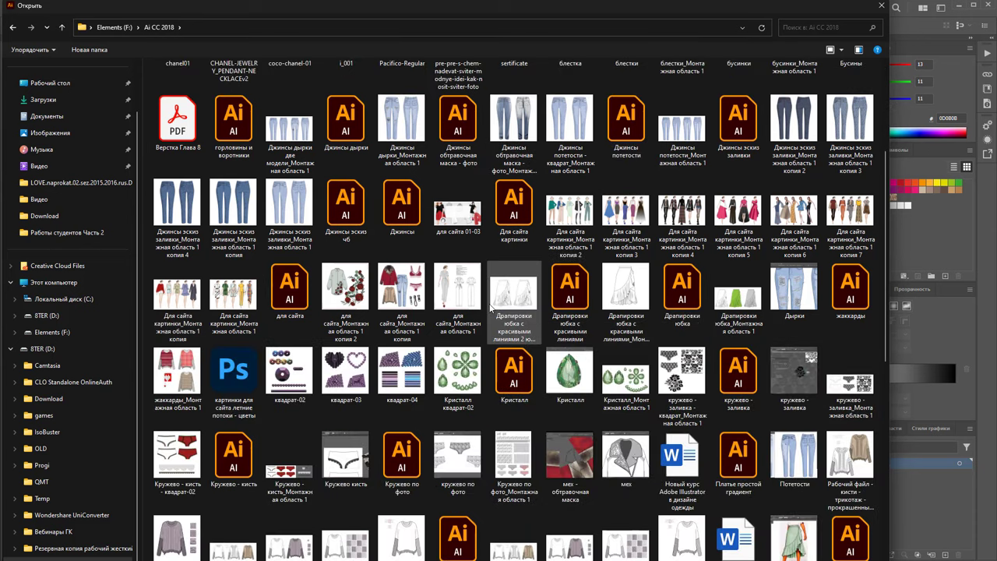
scroll(491, 308, down, 5)
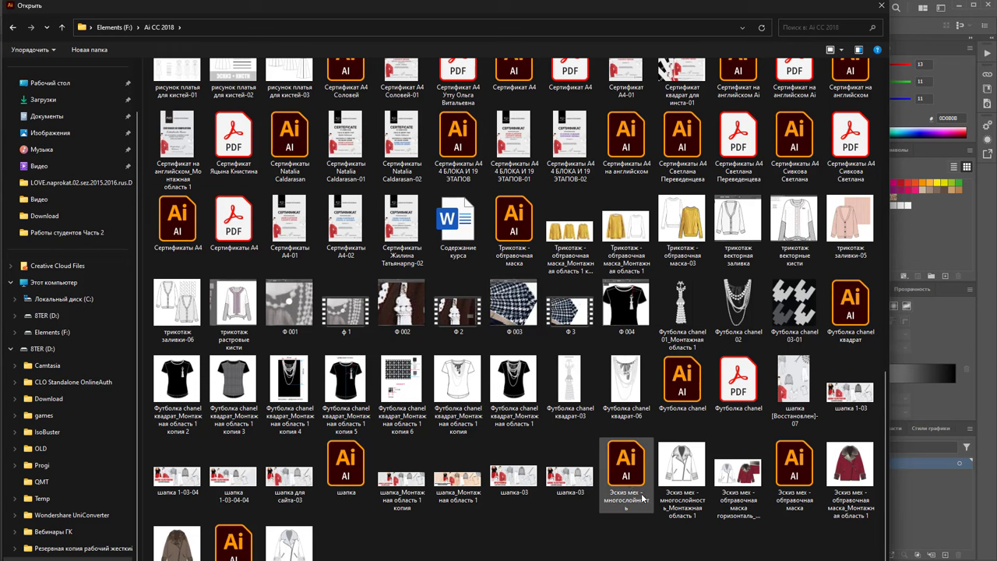
key(Escape)
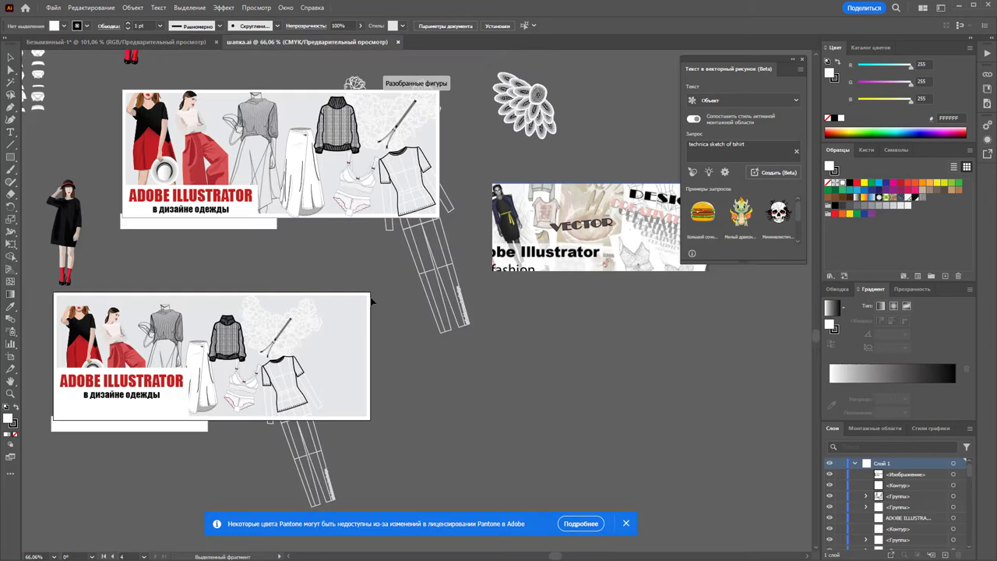
Copy the sweater-and-skirt sketch from шапка.ai and return to the untitled T-shirt document.
click(257, 125)
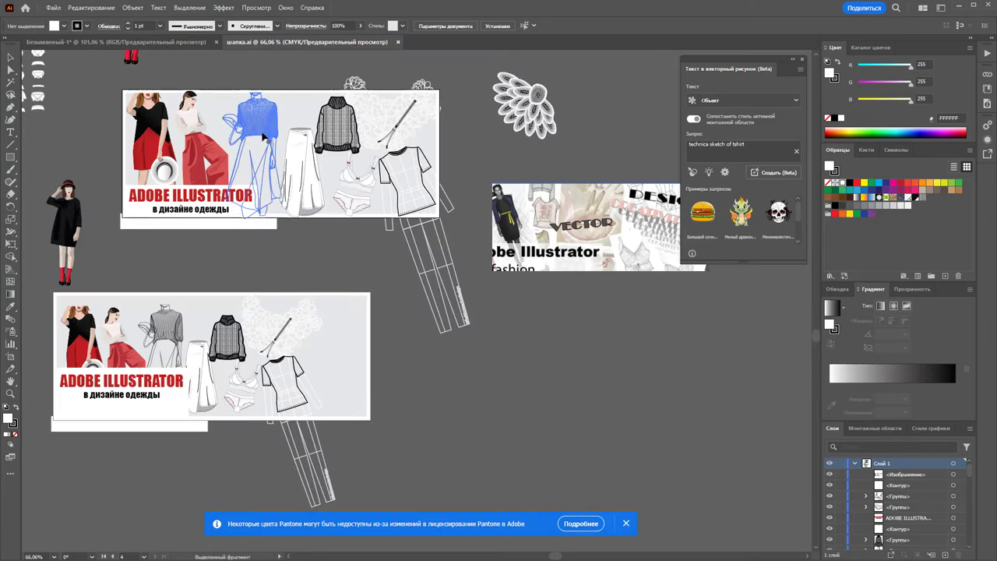
key(a)
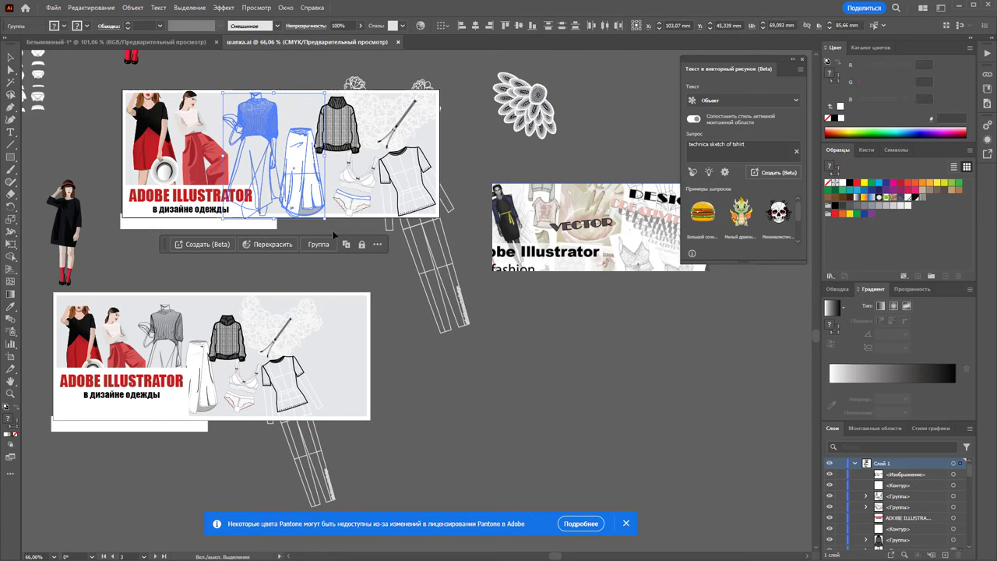
click(169, 42)
scroll(356, 330, down, 5)
scroll(356, 329, down, 2)
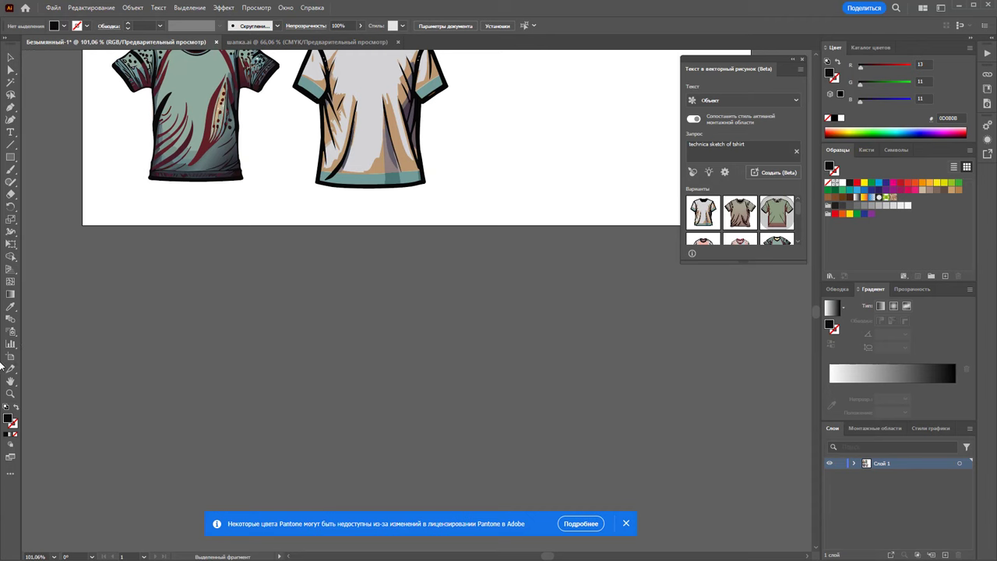
Drag out a new artboard of about 173.79 × 141.57 mm below the existing one.
click(11, 355)
drag(529, 105, 532, 502)
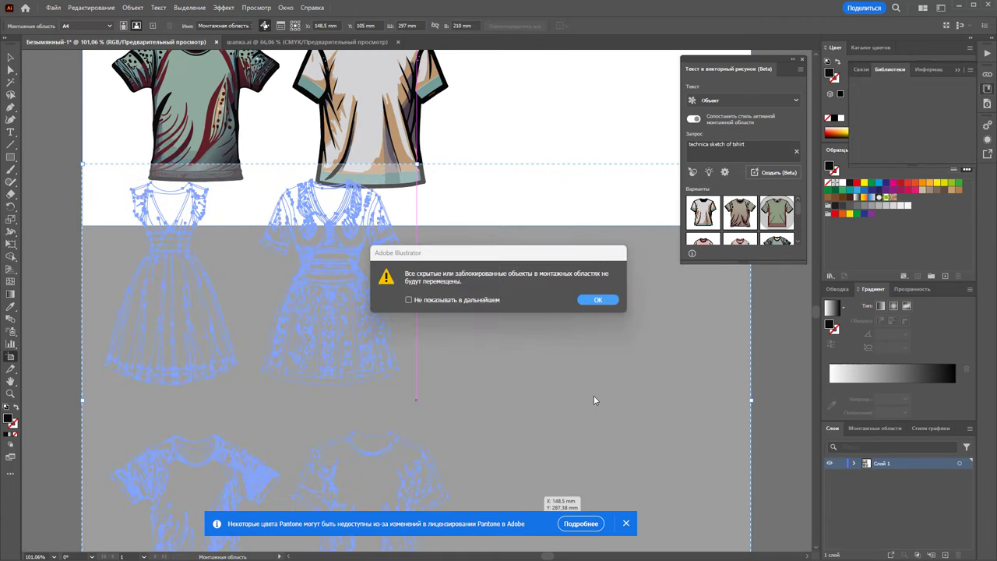
click(597, 299)
drag(545, 290, 543, 303)
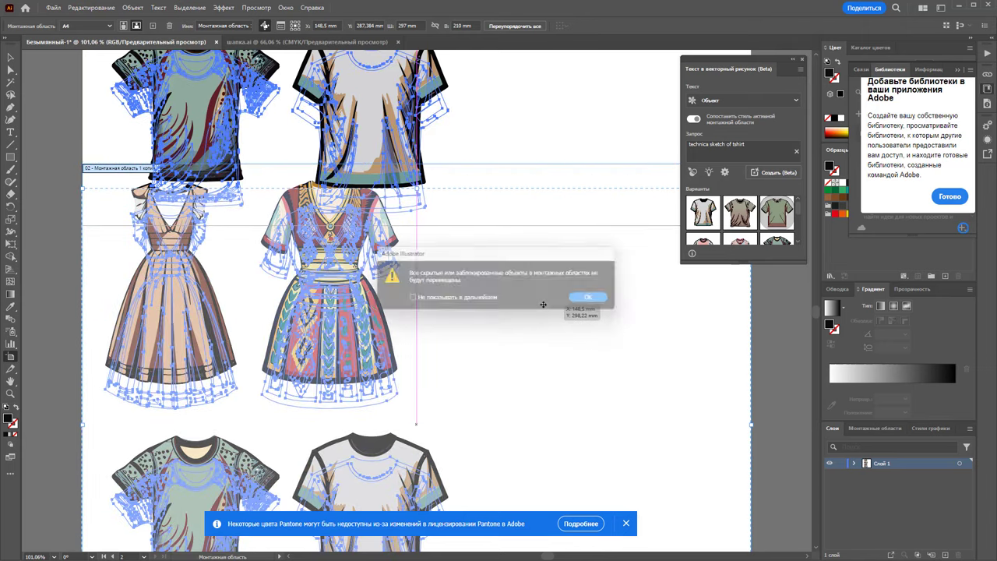
key(Return)
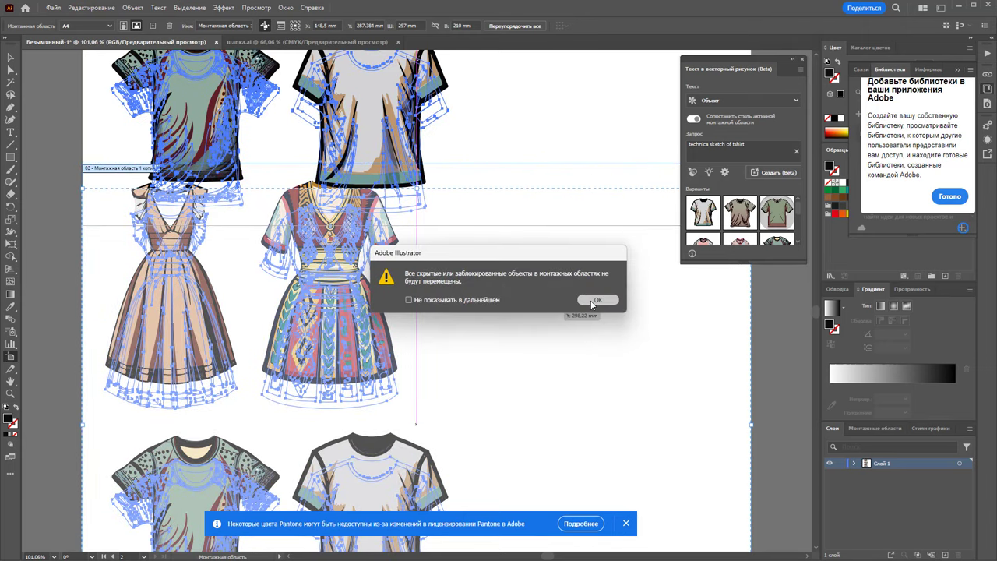
scroll(135, 311, down, 3)
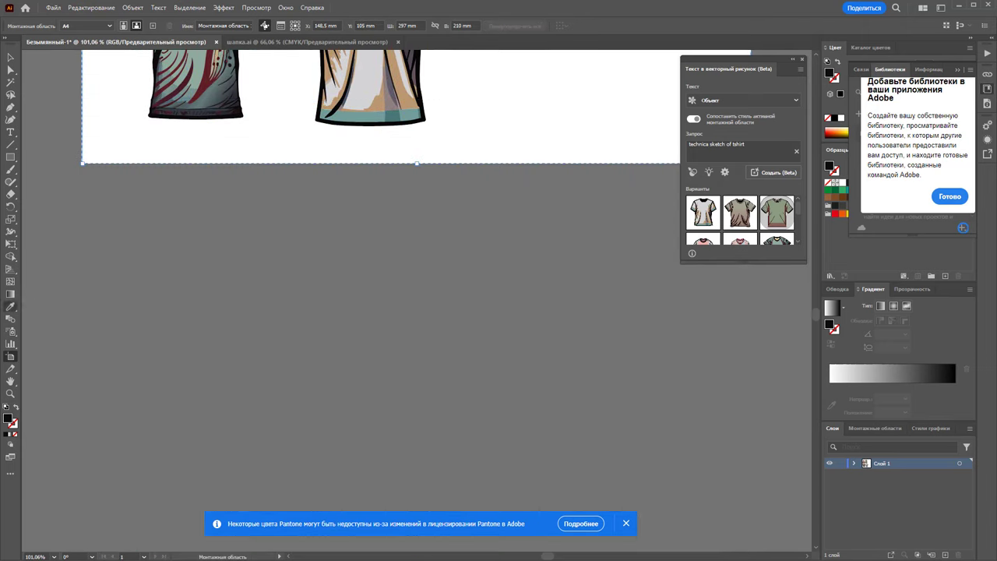
drag(91, 180, 473, 491)
Paste the outfit sketch onto the left side of the new artboard.
key(v)
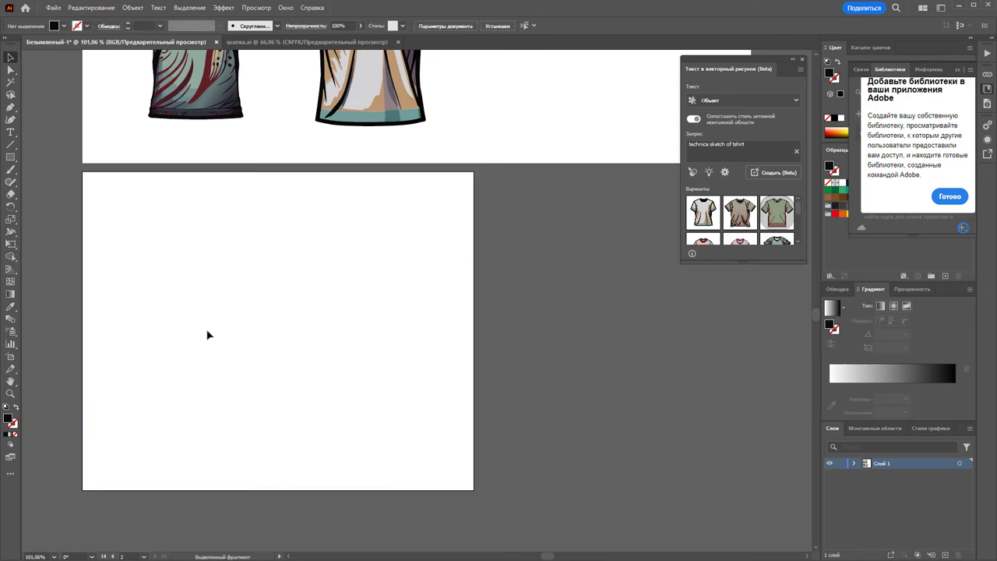
key(ctrl+v)
drag(417, 286, 195, 301)
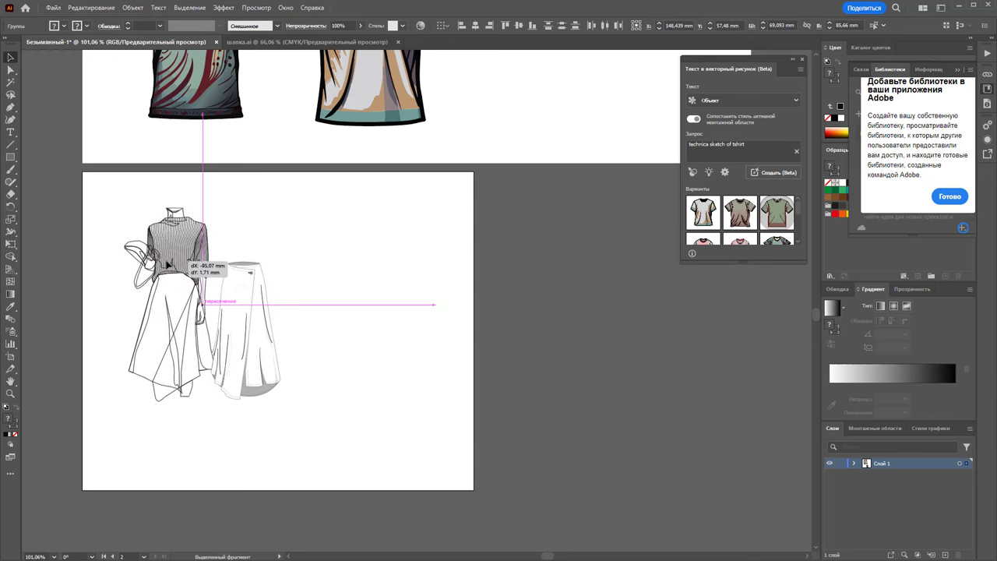
scroll(467, 311, up, 1)
Generate T-shirt vectors from the current prompt, preview the three variants, then deselect.
click(777, 175)
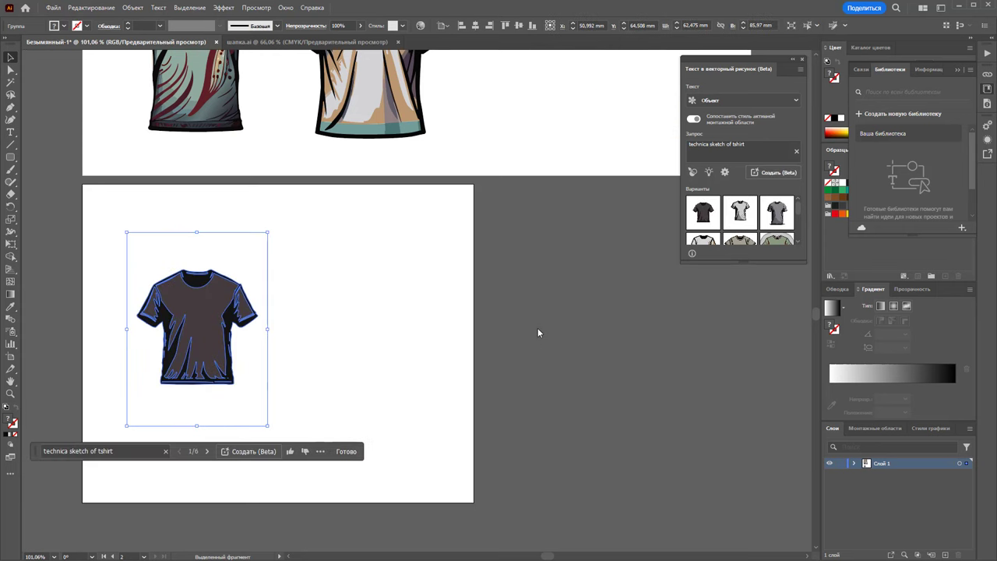
mouse_move(739, 212)
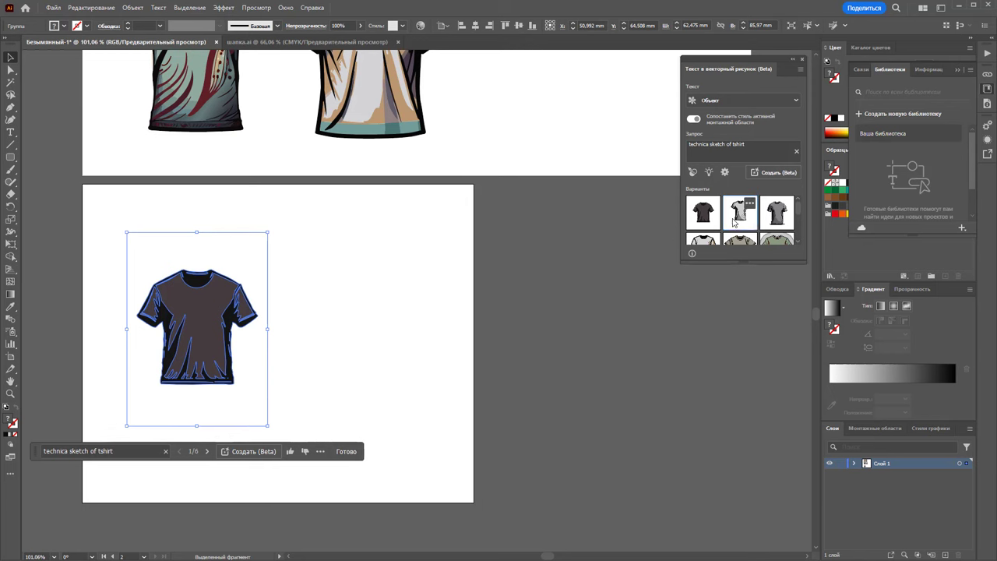
click(732, 223)
click(771, 222)
click(394, 307)
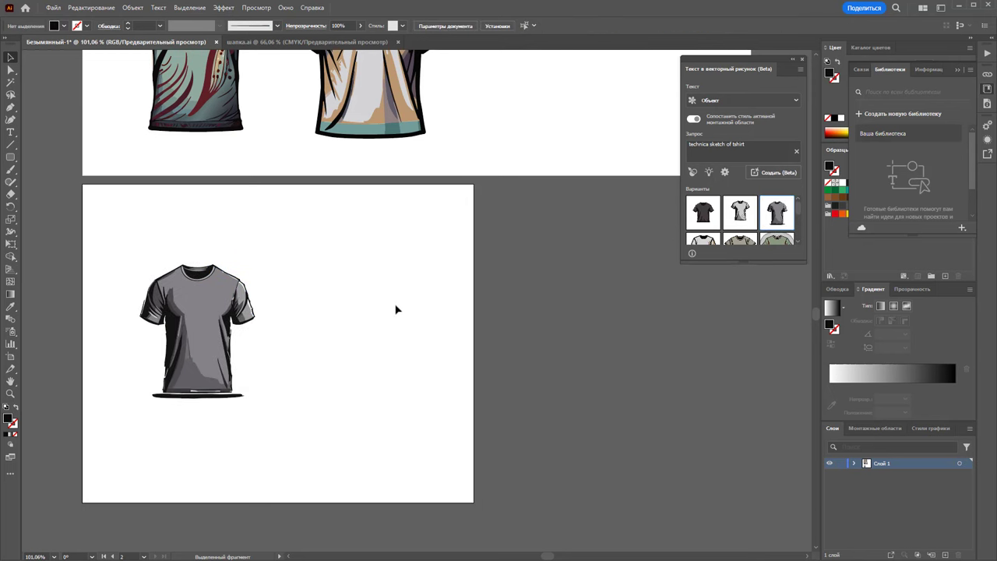
key(ctrl+a)
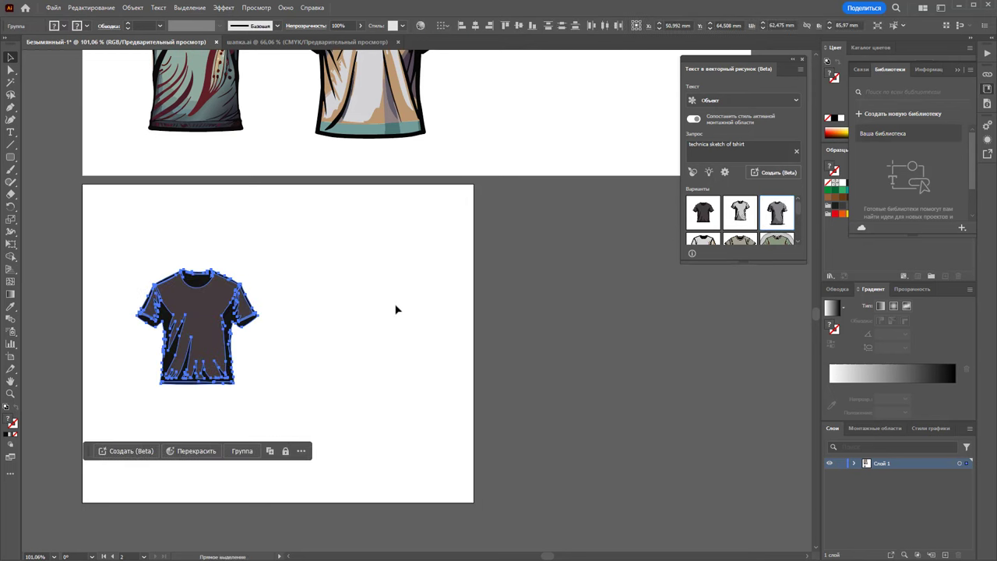
click(395, 310)
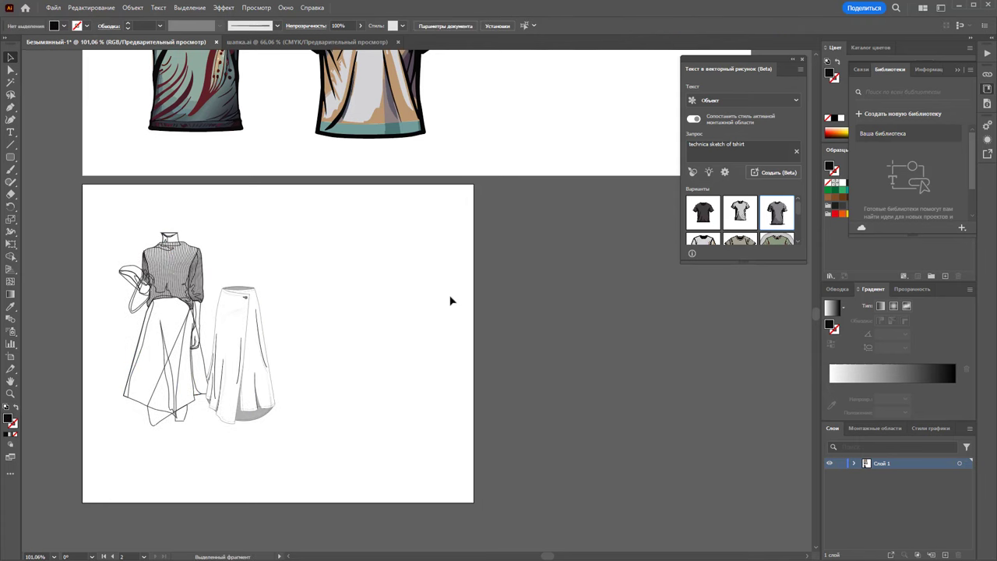
Replace the Text to Vector prompt with 'tketch of collar'.
scroll(467, 302, up, 2)
scroll(500, 303, up, 3)
scroll(500, 303, up, 3)
scroll(500, 301, up, 3)
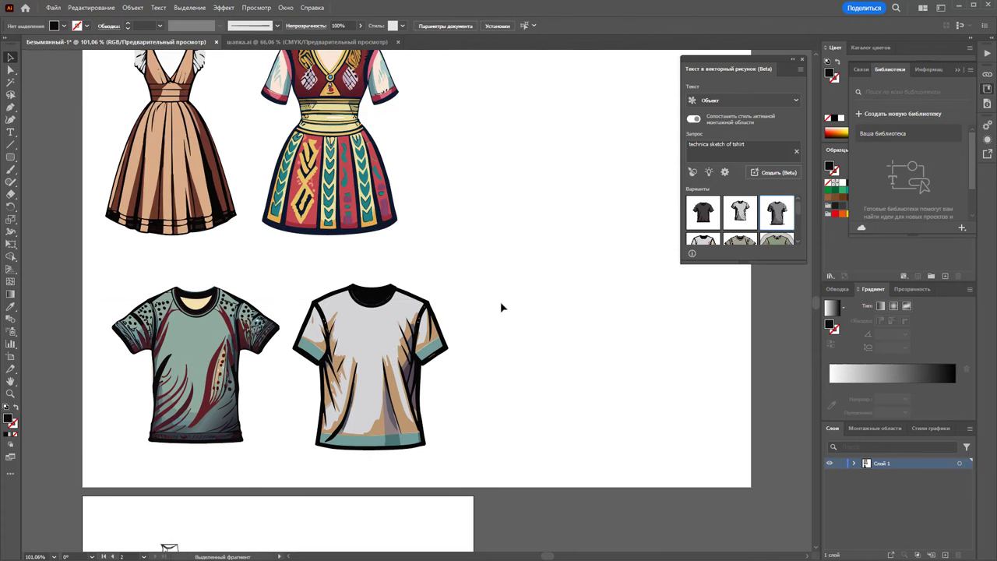
scroll(500, 302, down, 4)
scroll(500, 302, down, 3)
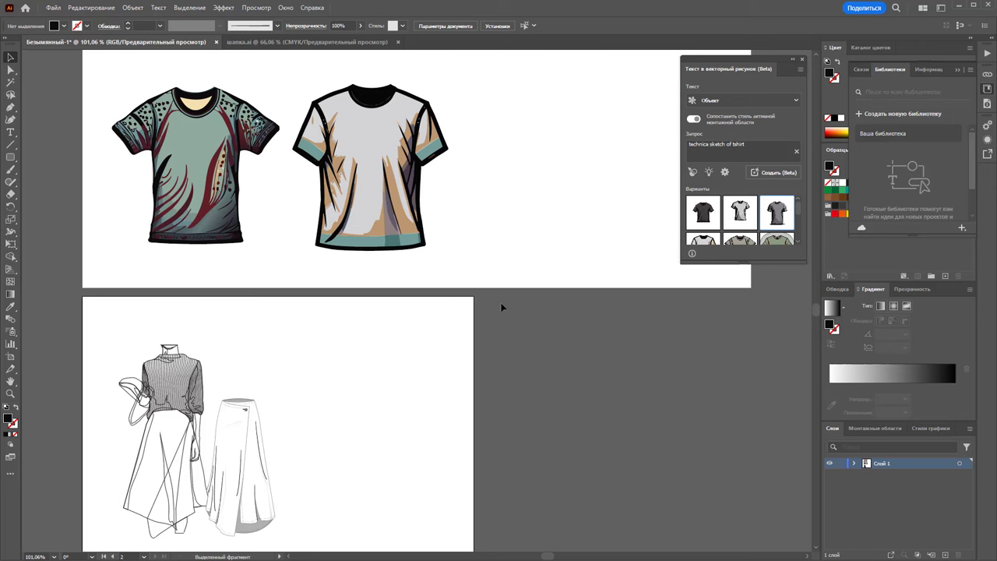
scroll(501, 308, down, 2)
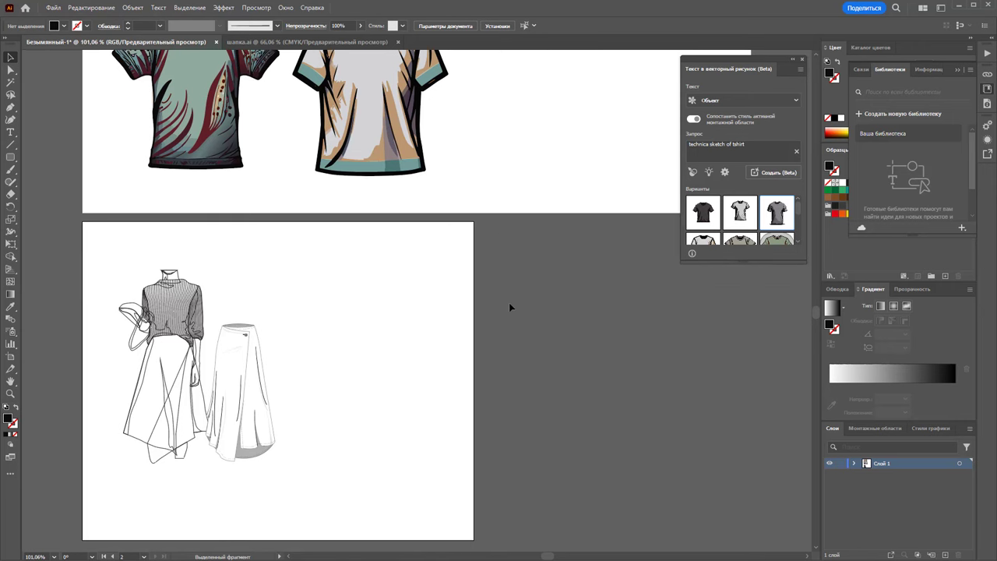
click(762, 156)
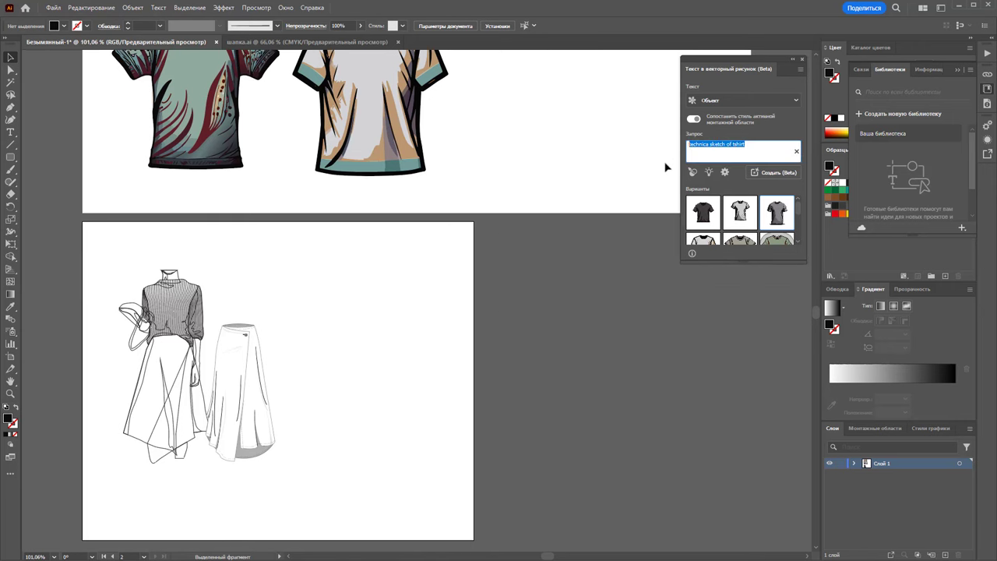
text(t)
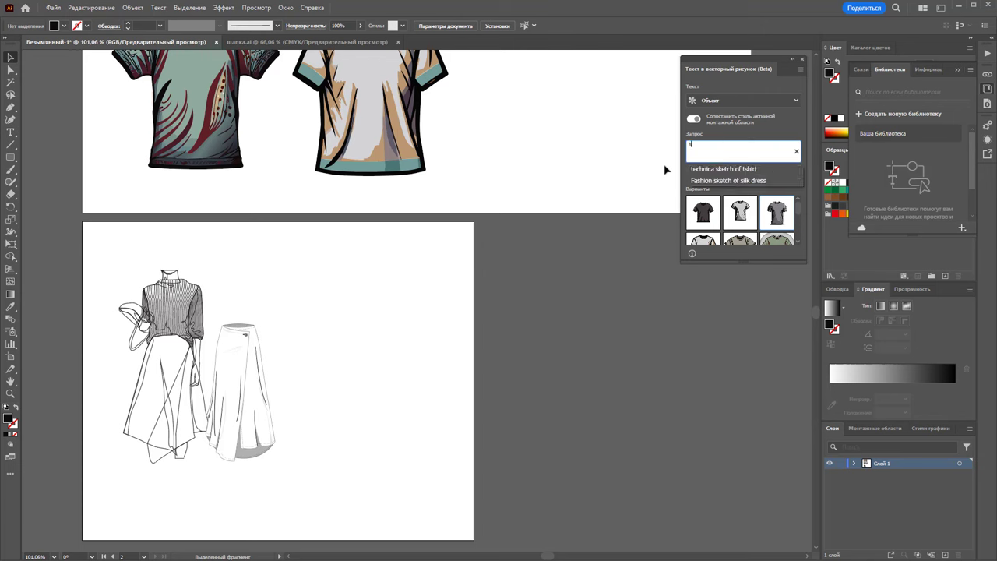
text(ketch )
text(o)
text(f colla)
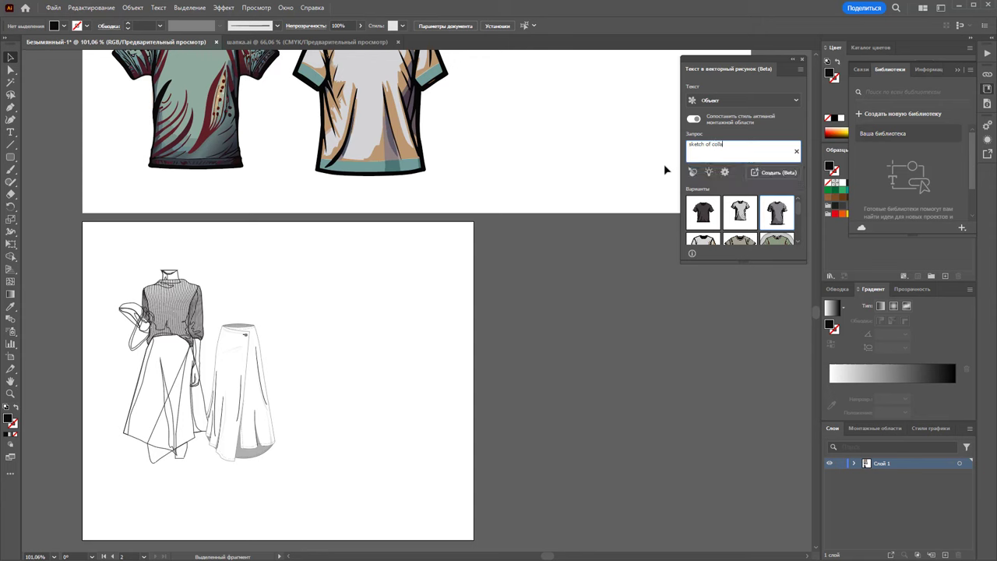
text(r)
Generate vectors for 'sketch of collar', compare the three variants and keep the belt one.
key(Return)
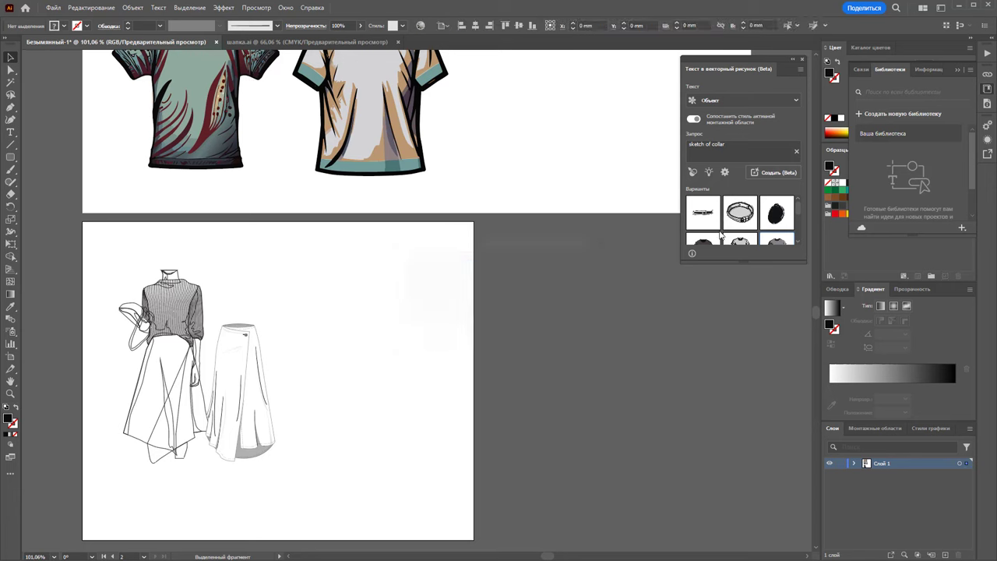
click(744, 218)
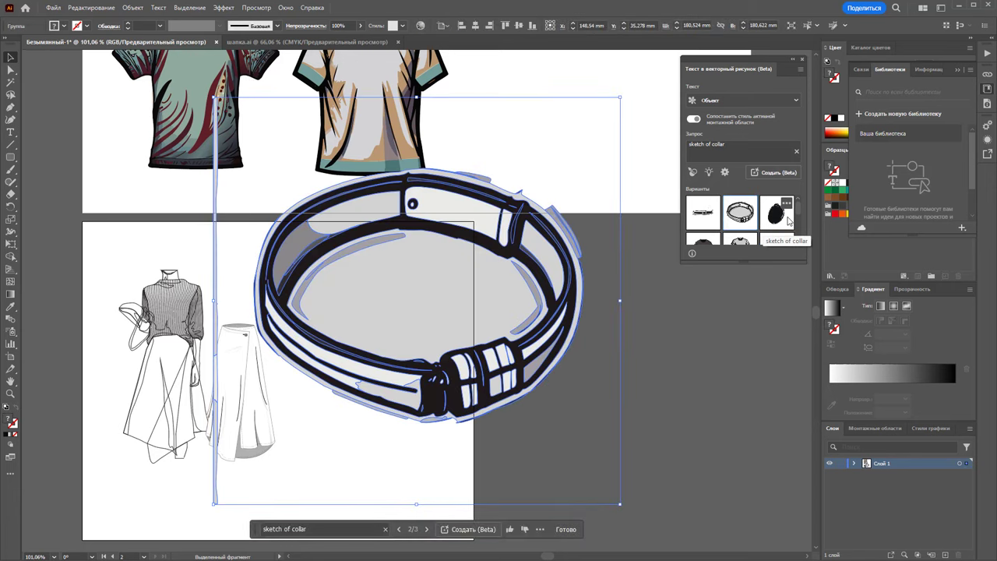
click(785, 220)
click(706, 218)
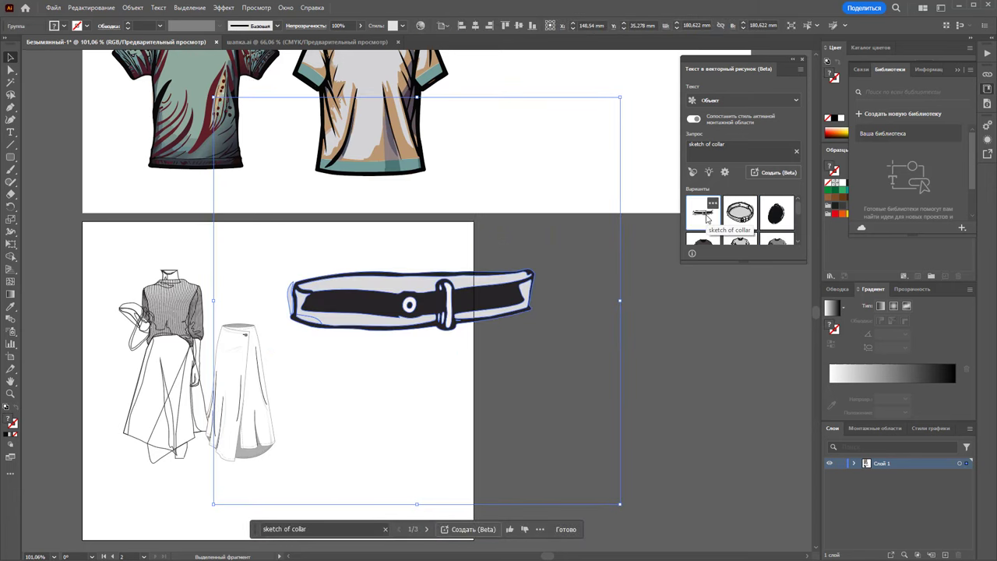
click(697, 359)
Replace the prompt with 'эскиз воротника для рубашки' and generate shirt-collar variants.
triple_click(742, 148)
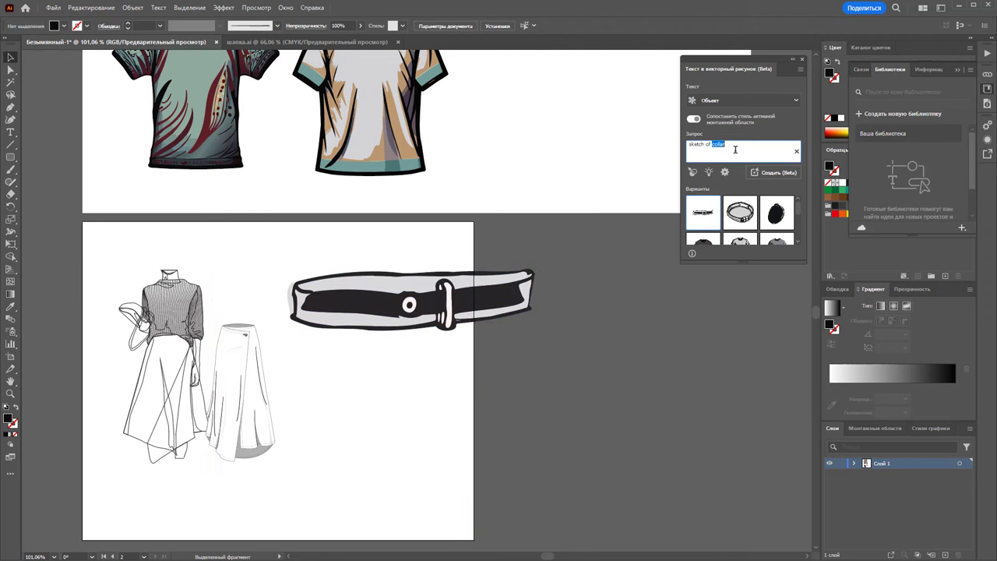
text(stra)
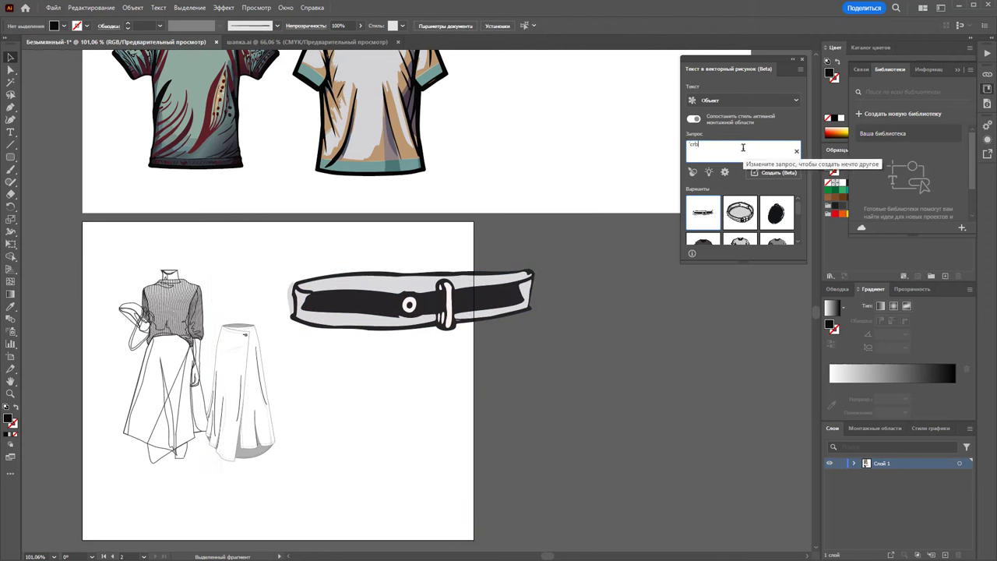
text(p dj)
key(BackSpace)
key(BackSpace)
key(BackSpace)
text(p djhjnybr)
text( lkz h)
text(eerb)
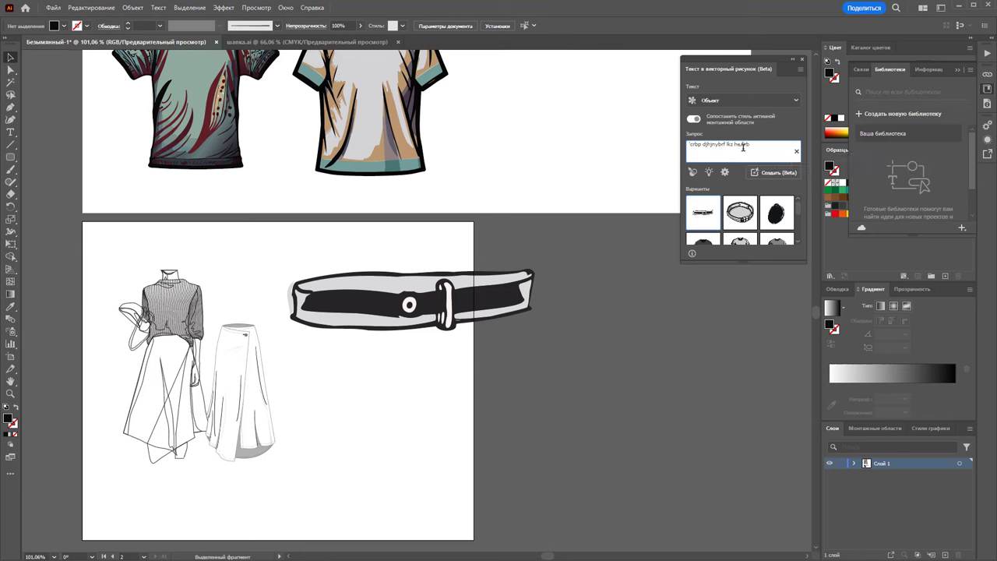
key(BackSpace)
key(BackSpace)
key(BackSpace)
key(BackSpace)
key(BackSpace)
key(BackSpace)
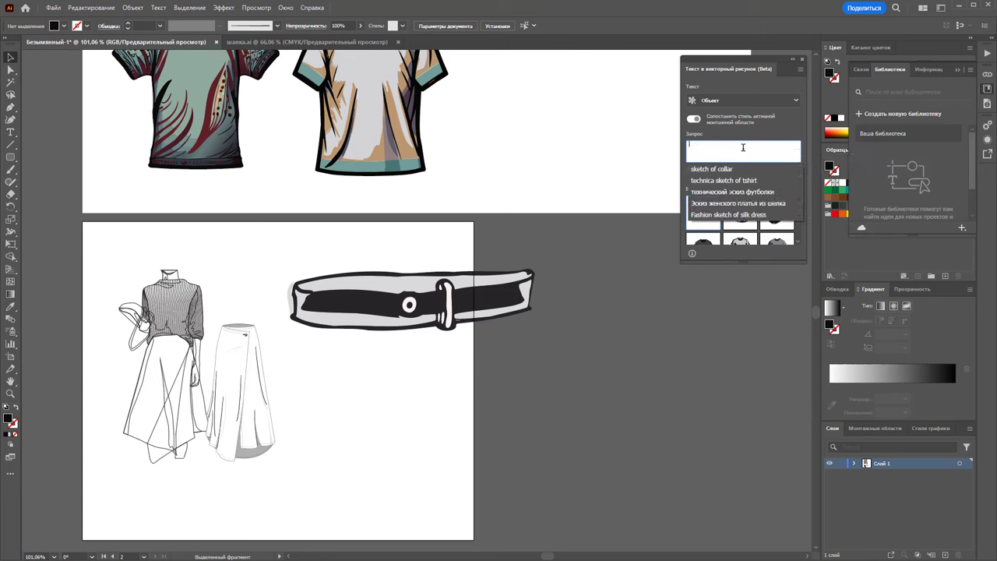
text(эски)
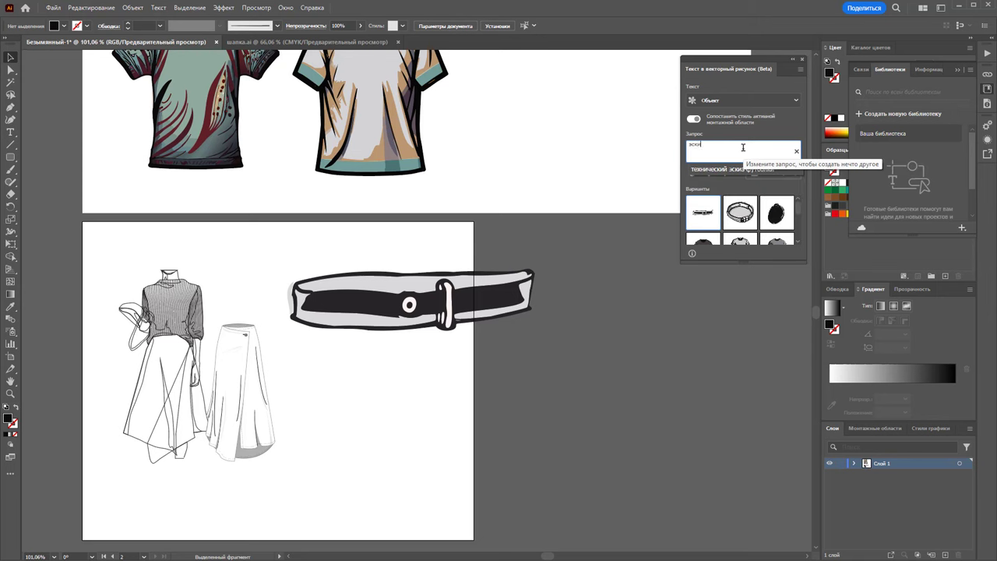
text(з воротник)
text(а для руба)
text(шки)
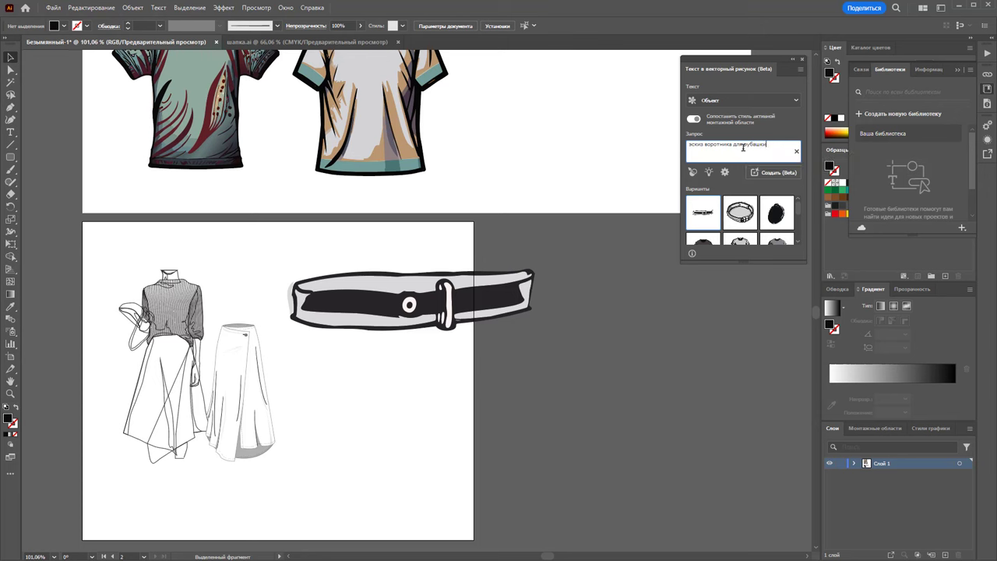
key(Return)
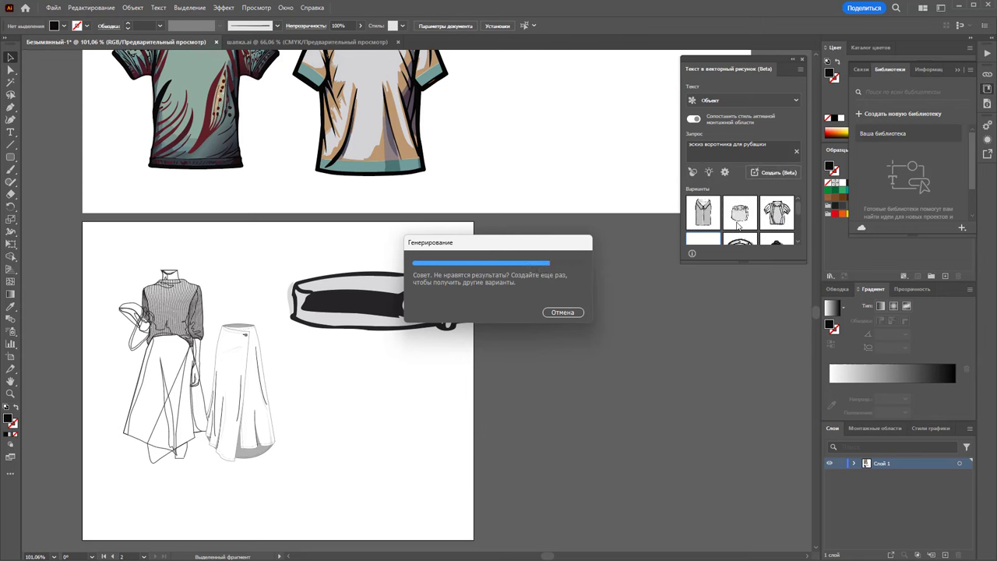
Keep the long shirt variant, shrink it and place it below the belt.
click(739, 213)
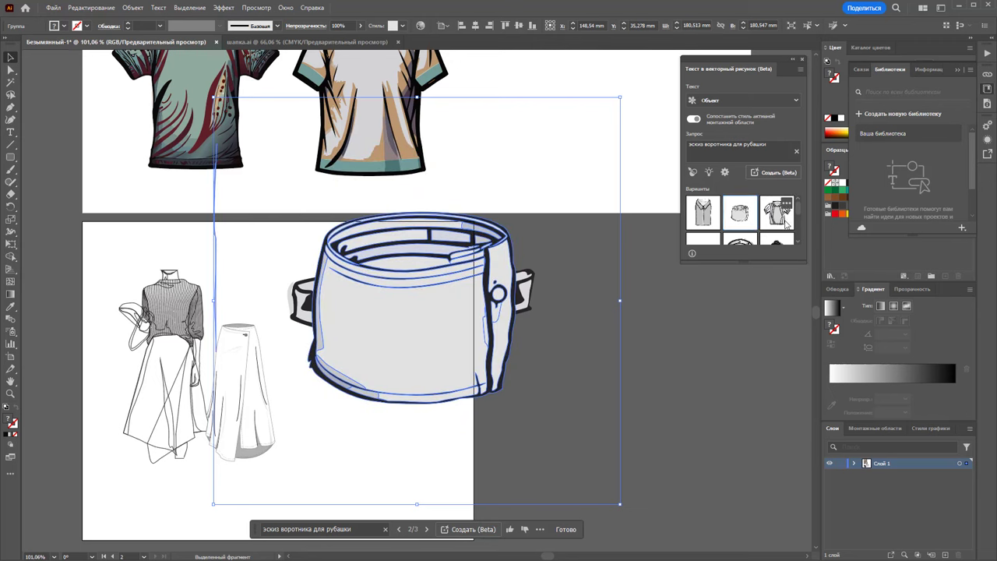
click(777, 213)
click(703, 212)
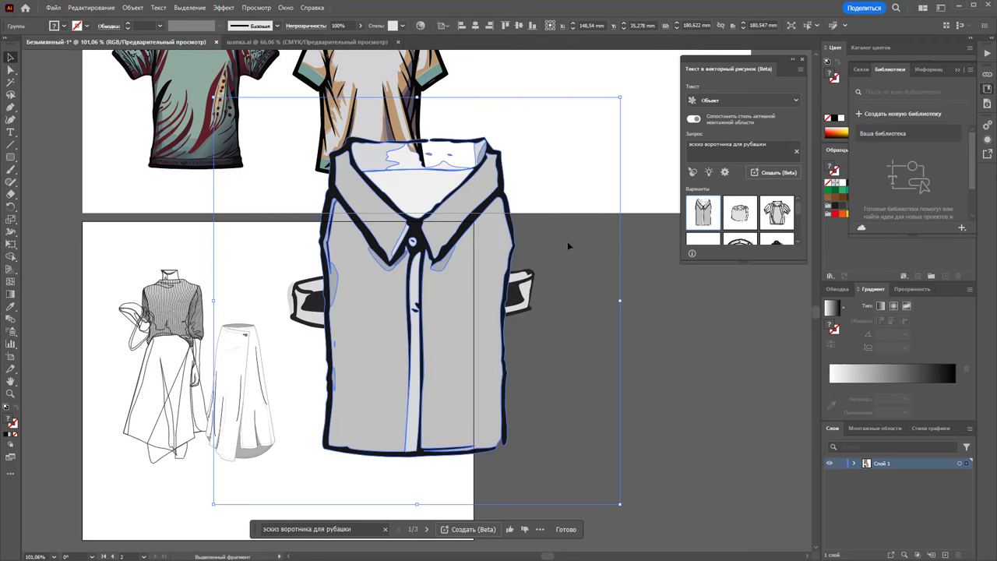
scroll(567, 245, down, 1)
drag(474, 169, 460, 380)
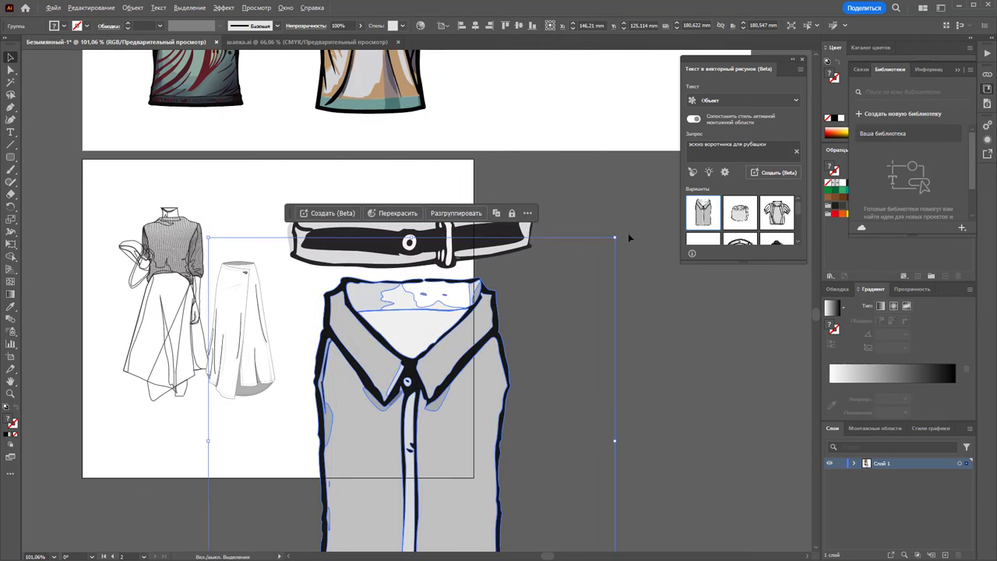
drag(629, 239, 527, 379)
drag(407, 434, 370, 366)
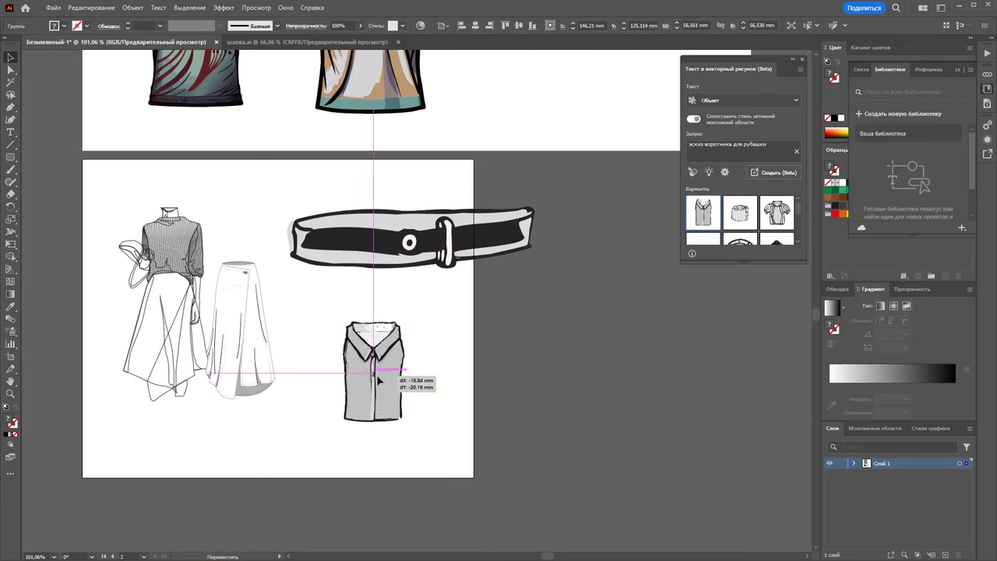
click(540, 374)
Scroll back up to the dresses-and-T-shirts artboard and show the artboards list.
scroll(540, 375, up, 2)
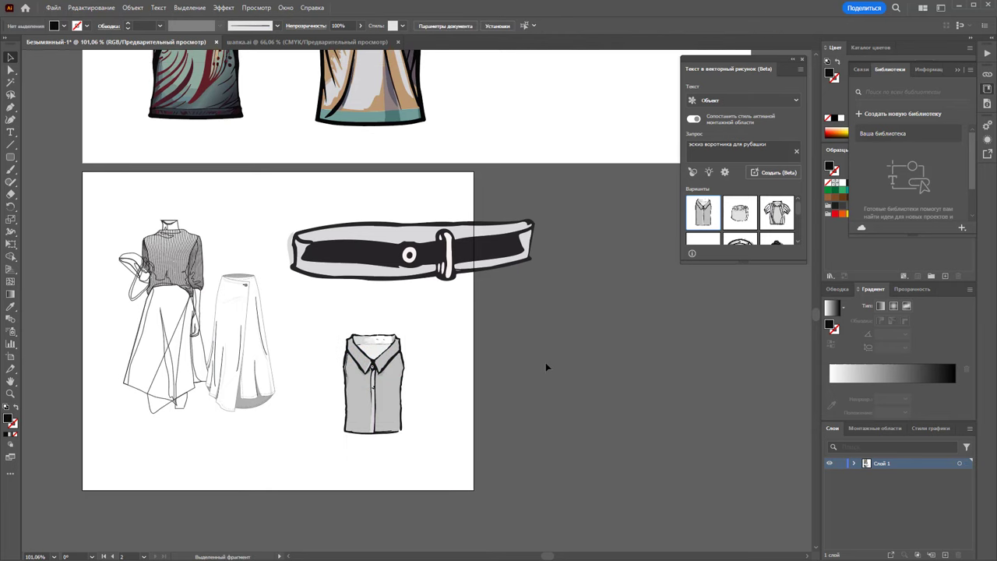
scroll(444, 258, up, 2)
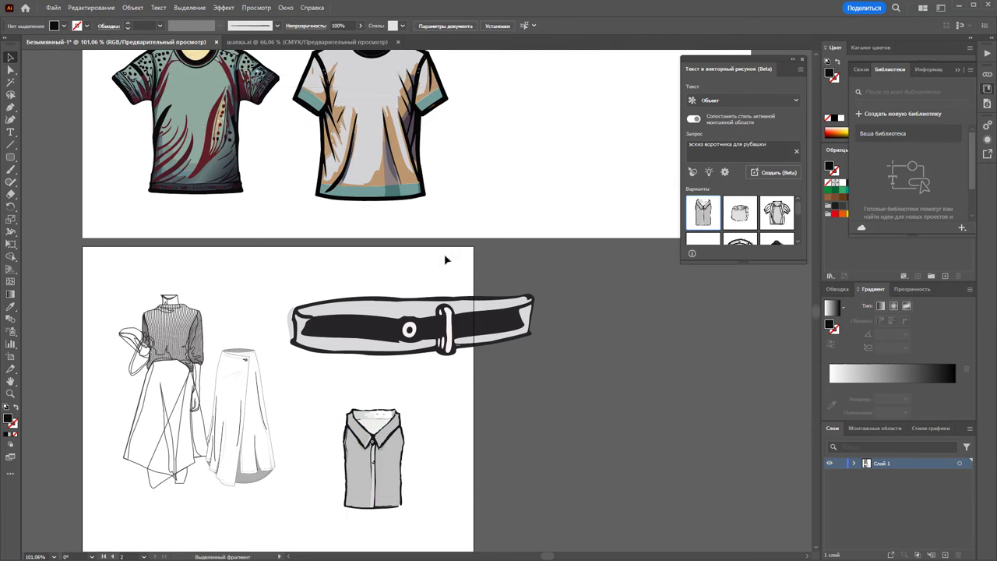
scroll(491, 265, up, 3)
scroll(538, 269, up, 2)
click(875, 428)
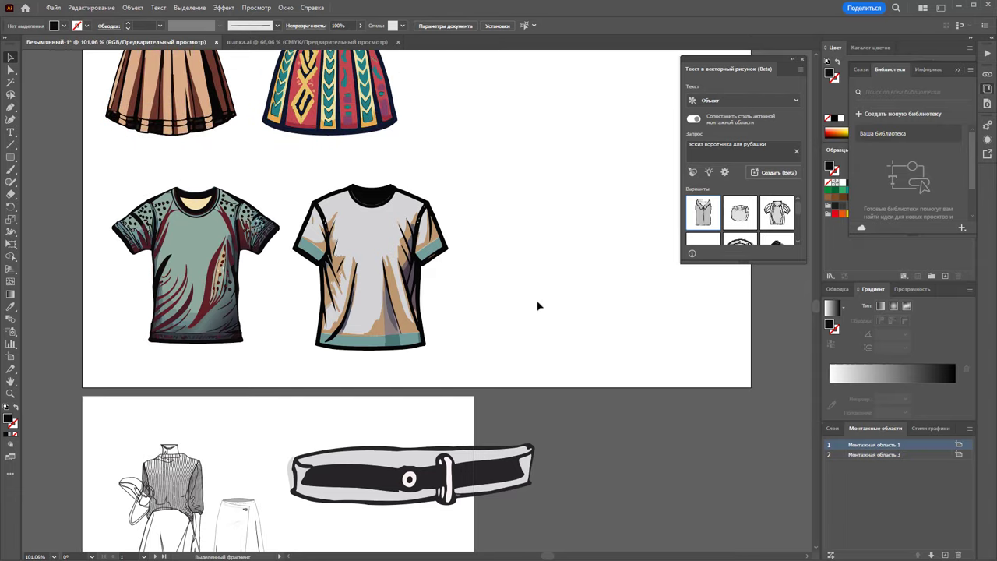
scroll(536, 305, up, 3)
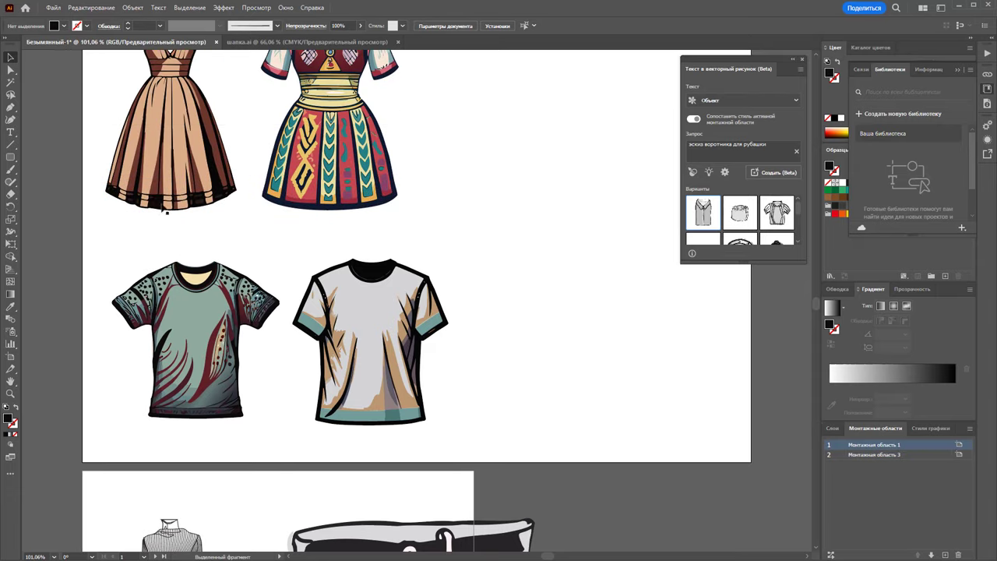
scroll(538, 332, up, 3)
click(391, 382)
Generate a button from the prompt 'пуговица' and place a ~70 mm copy beside the patterned dress.
click(550, 338)
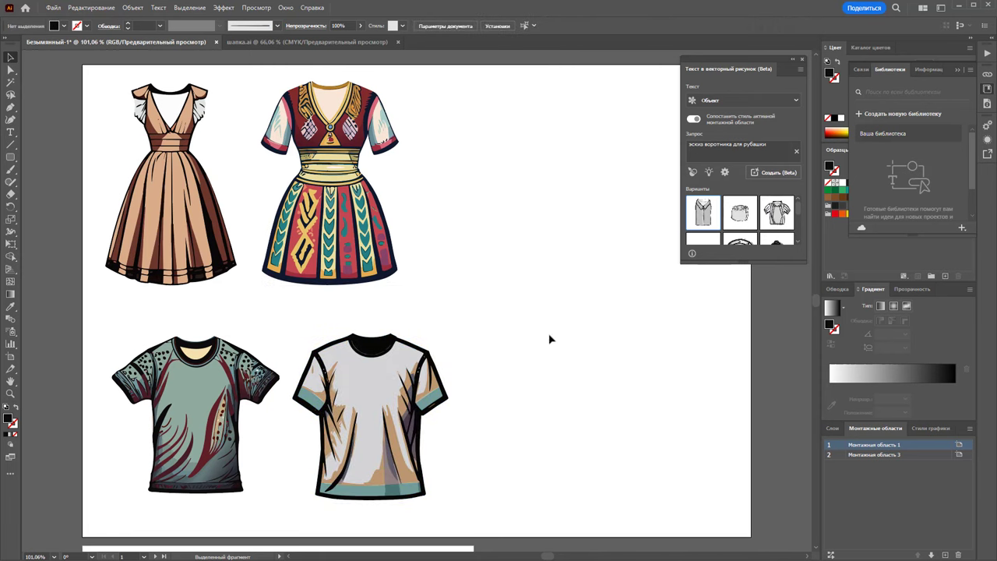
mouse_move(713, 144)
mouse_down()
mouse_move(766, 144)
mouse_move(628, 152)
mouse_up()
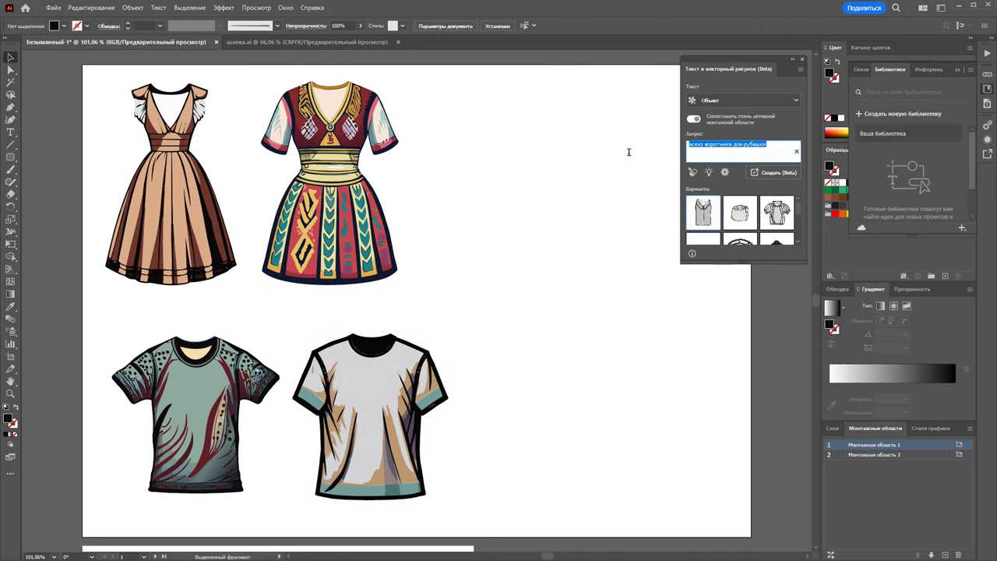
text(пуговиц)
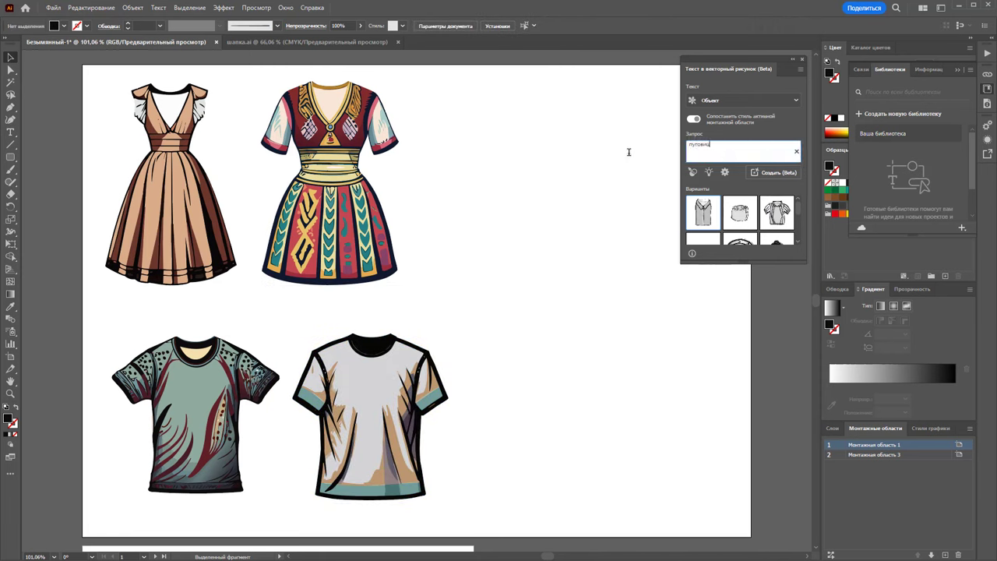
text(а)
key(Return)
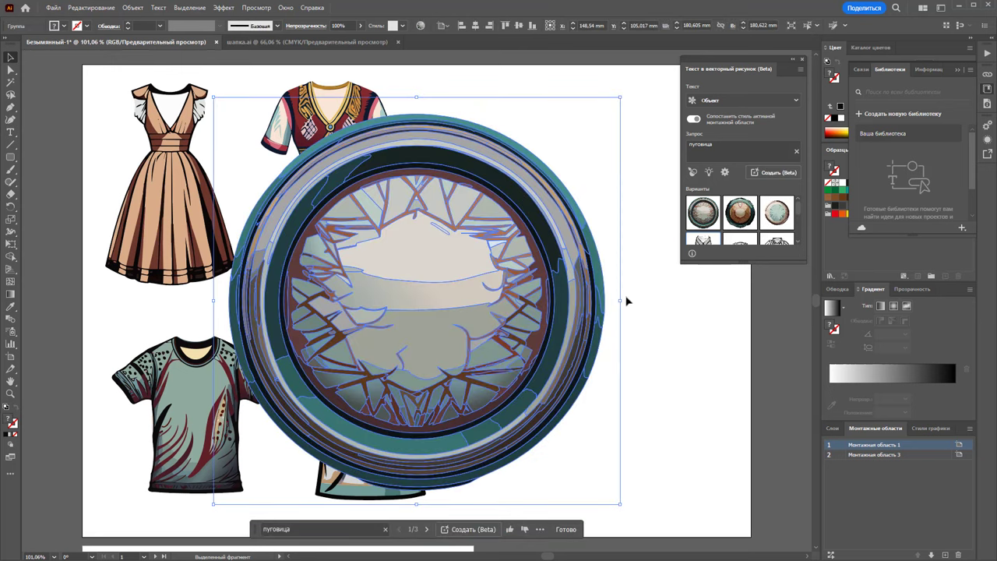
drag(620, 503, 535, 378)
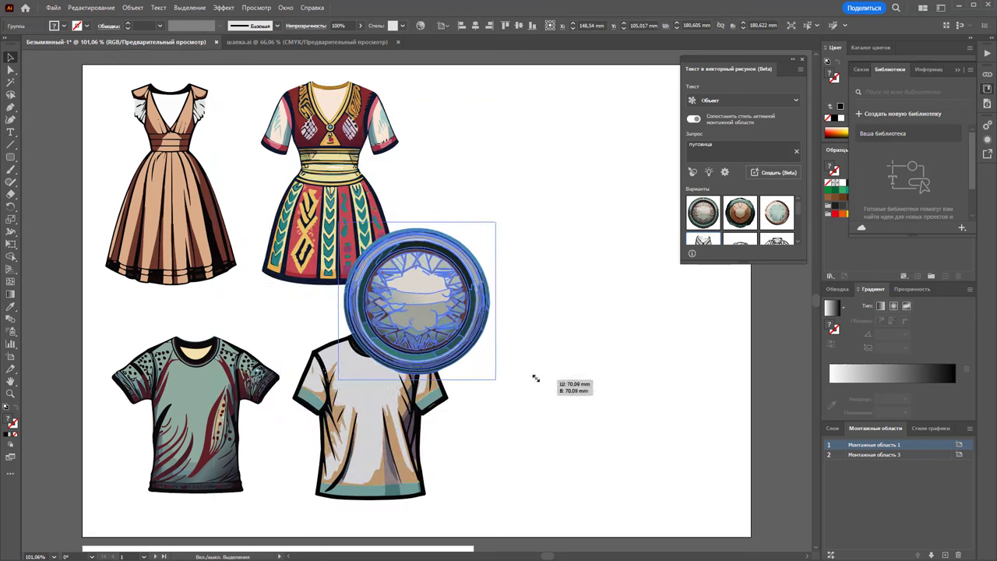
drag(417, 300, 467, 208)
click(551, 381)
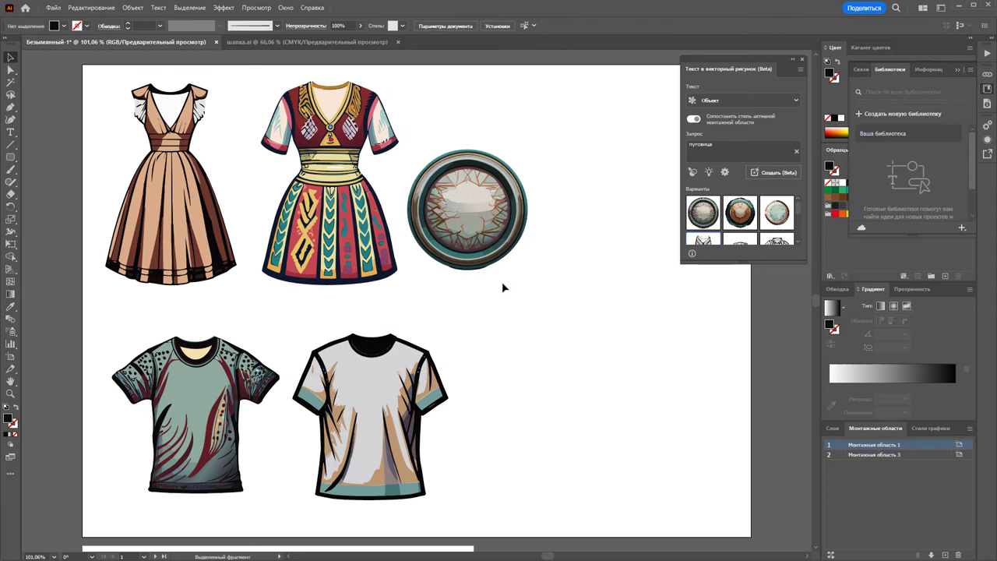
Compare the three button variants and keep the teal-rimmed first one.
click(479, 249)
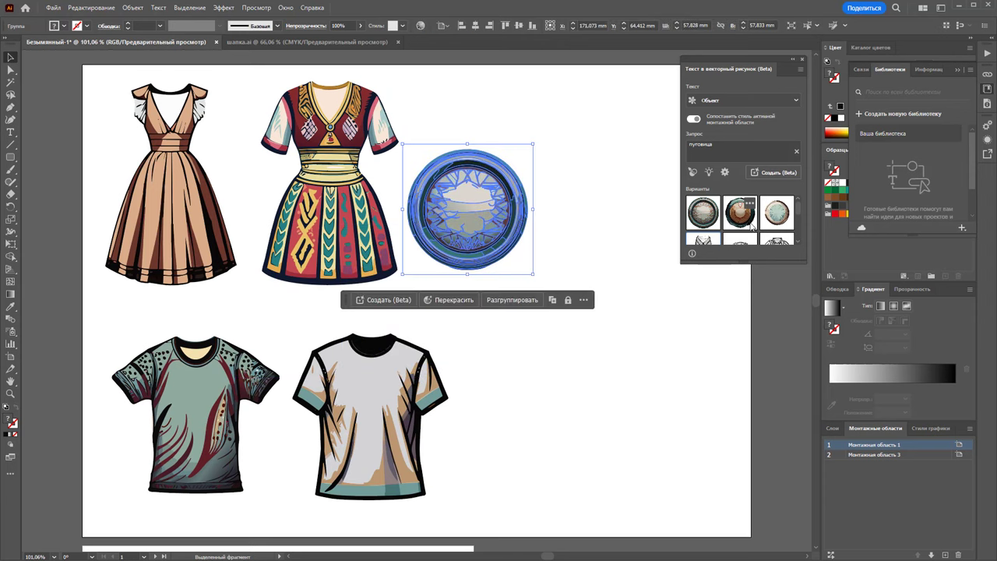
click(740, 212)
click(601, 382)
click(505, 224)
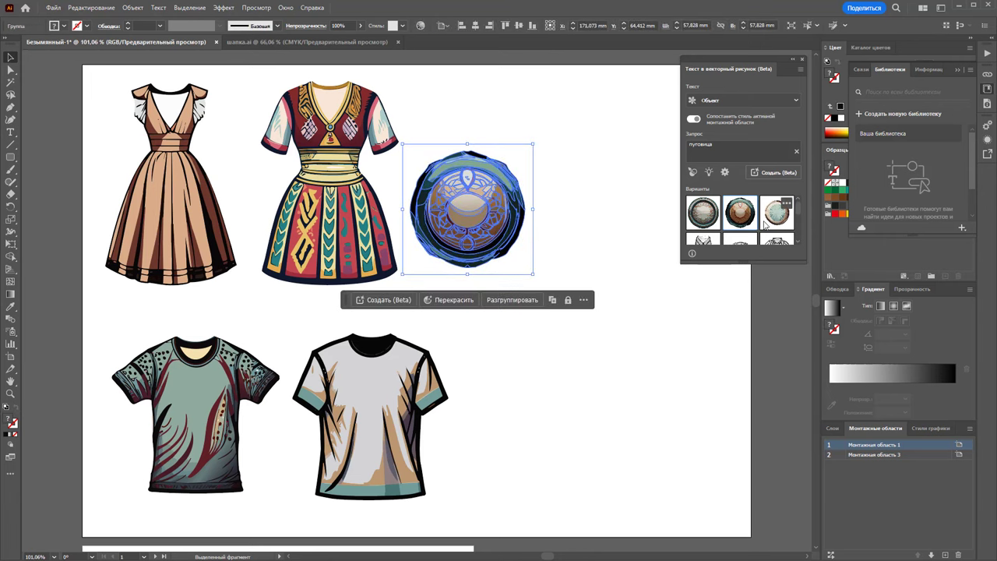
click(776, 211)
click(555, 305)
click(511, 223)
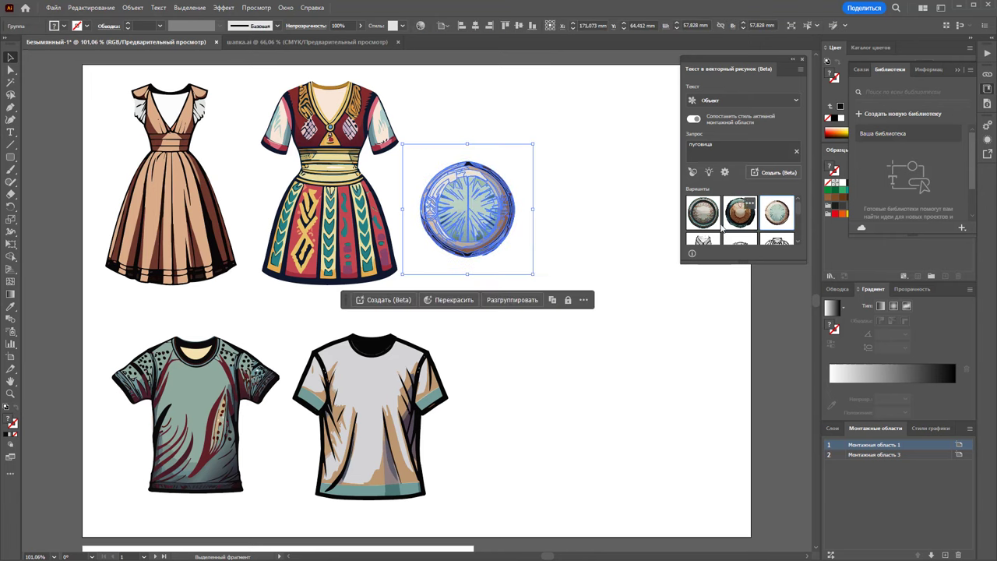
click(702, 212)
click(611, 411)
Shrink the button to about 40 mm.
click(526, 212)
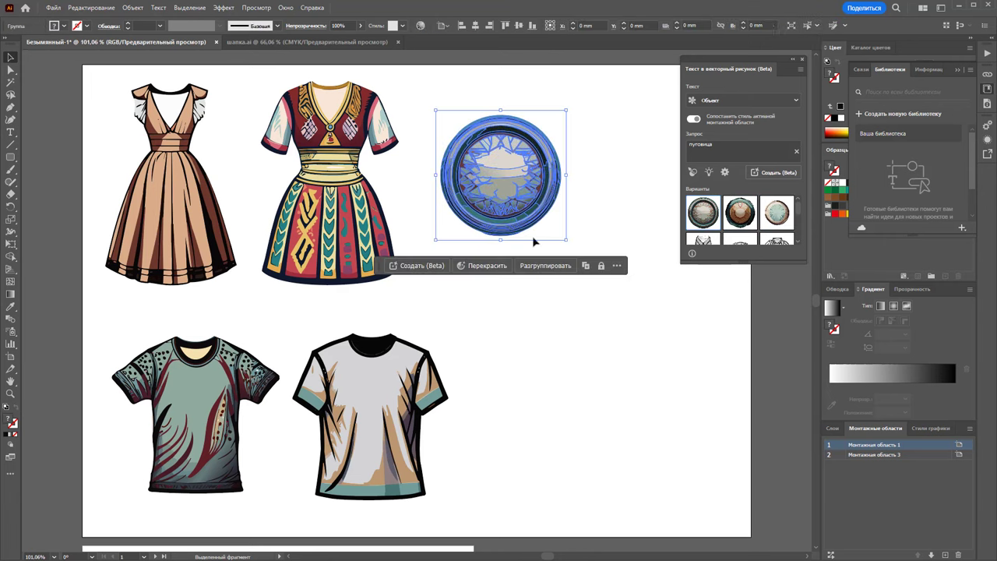
mouse_move(545, 238)
mouse_down()
mouse_move(555, 221)
mouse_move(516, 217)
mouse_up()
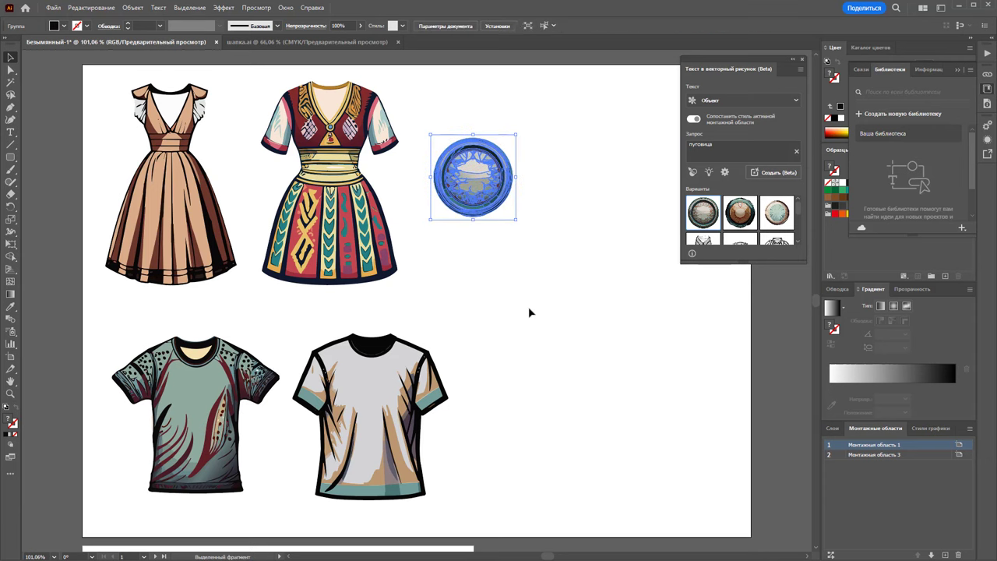
click(528, 306)
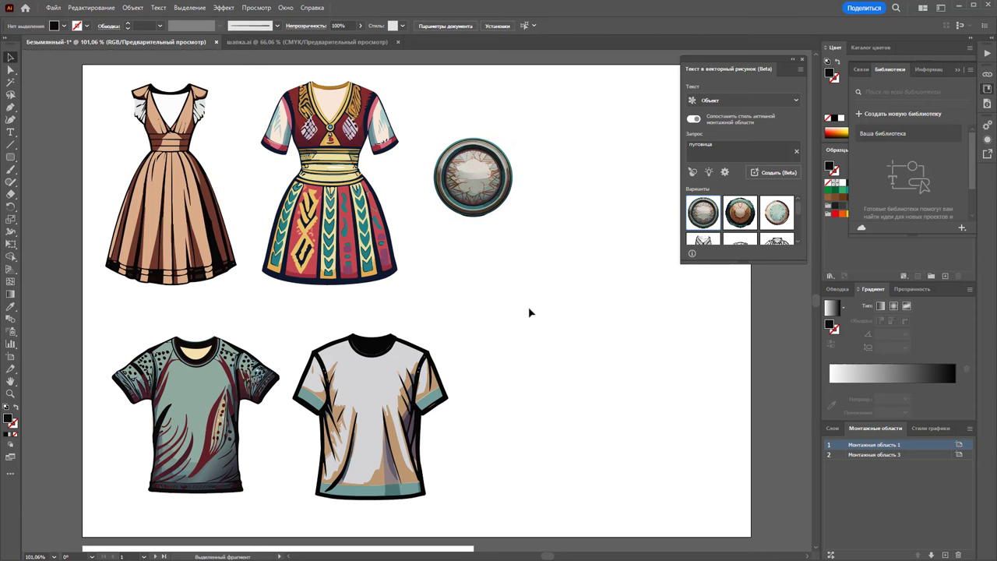
Set the generation type to Значок (icon) and generate button icon variants.
click(795, 101)
click(759, 142)
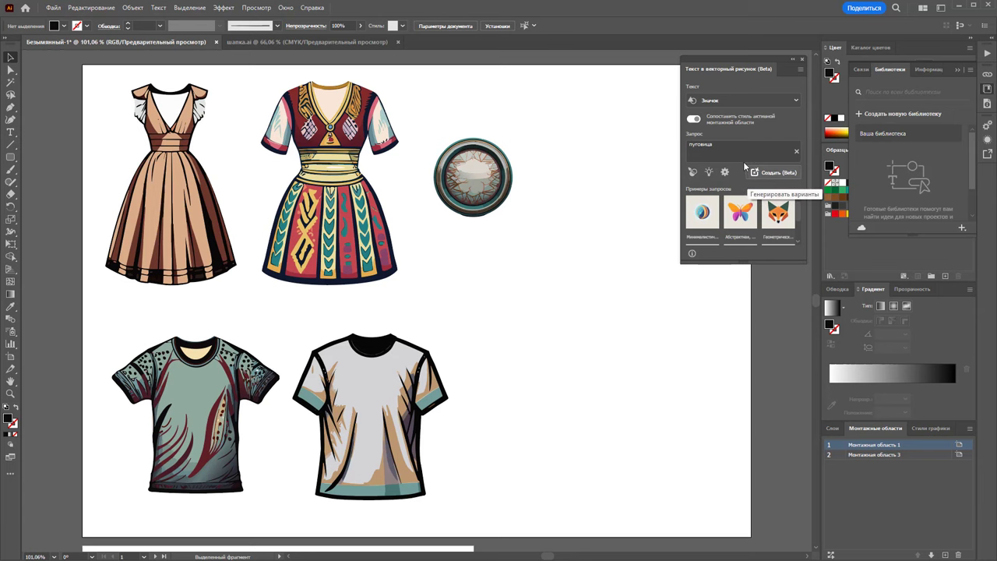
click(779, 173)
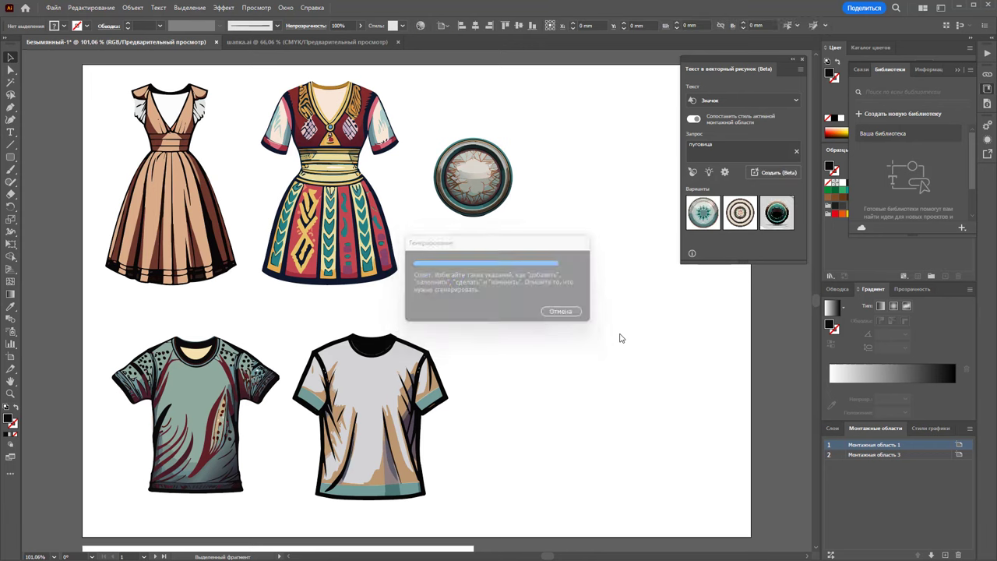
click(744, 201)
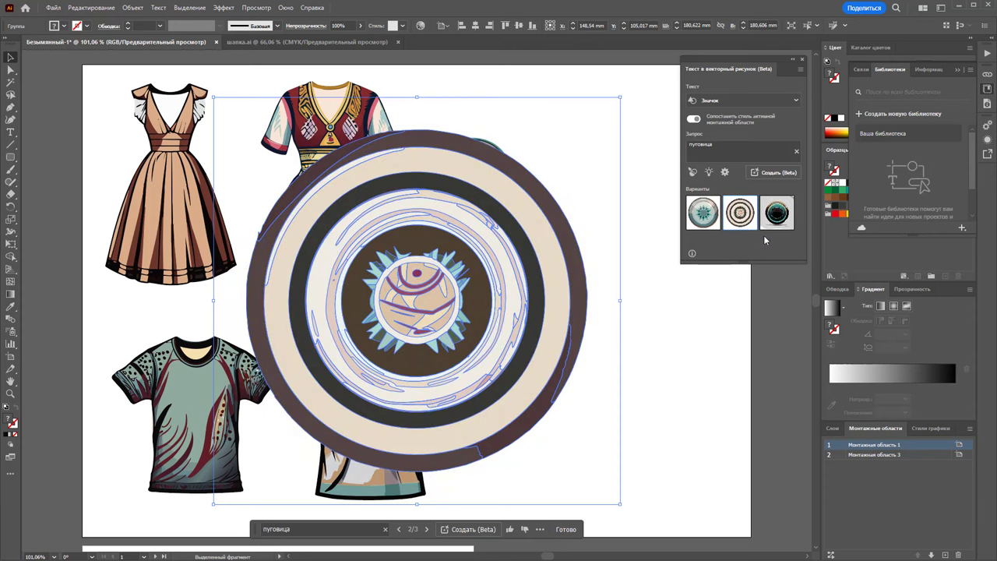
click(779, 218)
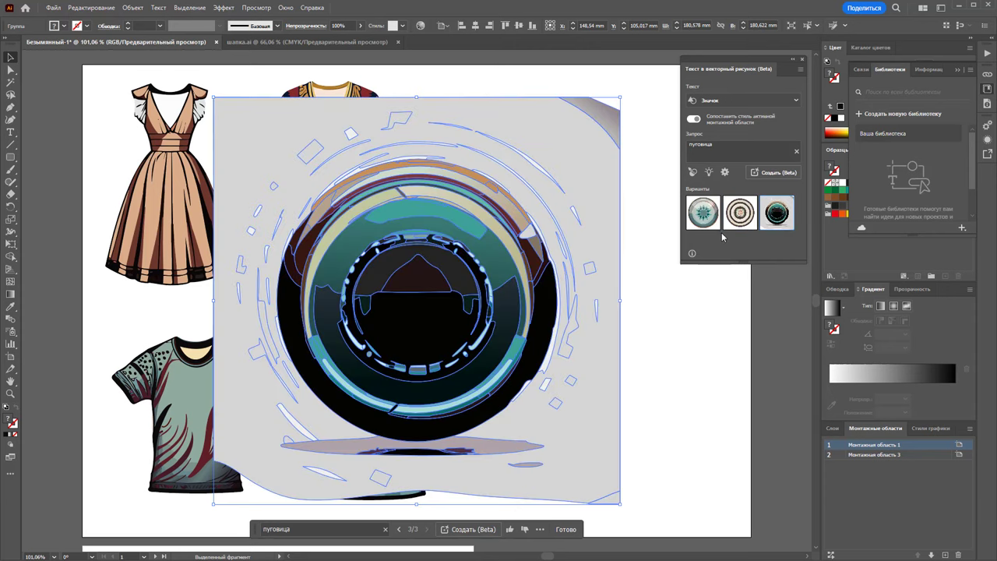
Keep the teal-star variant, shrink it to a small circle and place it below the first button.
click(674, 406)
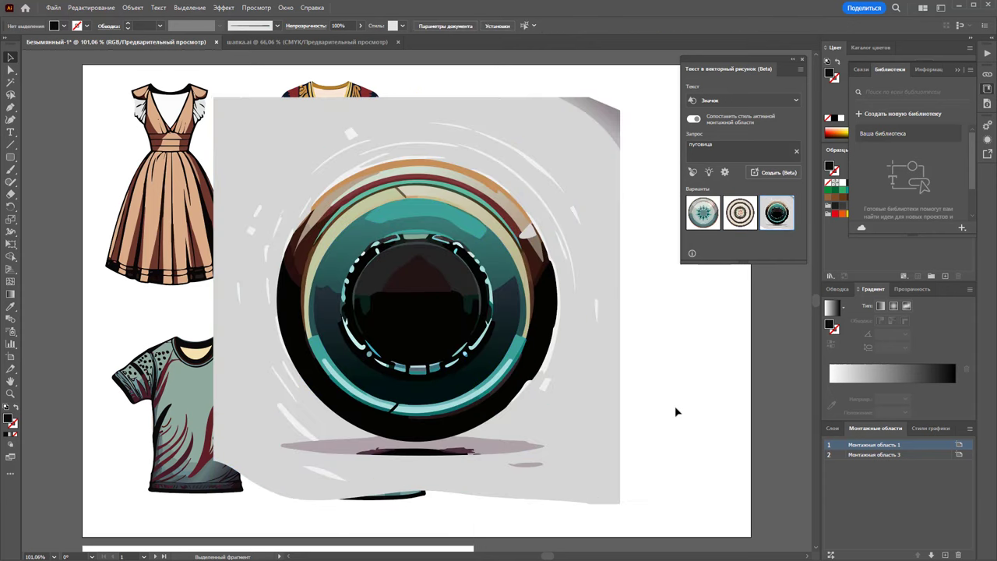
click(593, 426)
click(702, 212)
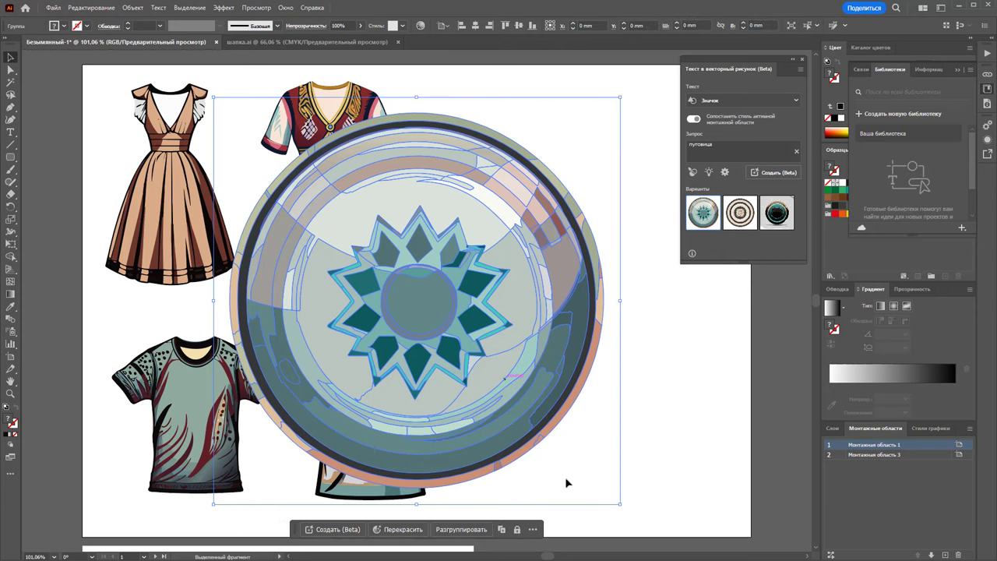
drag(620, 503, 457, 340)
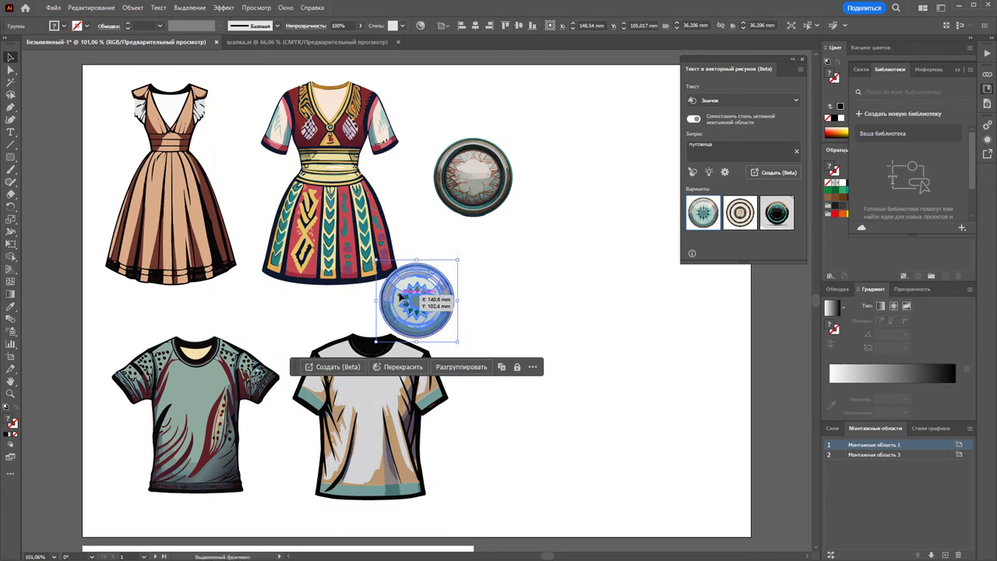
drag(401, 297, 465, 270)
click(574, 412)
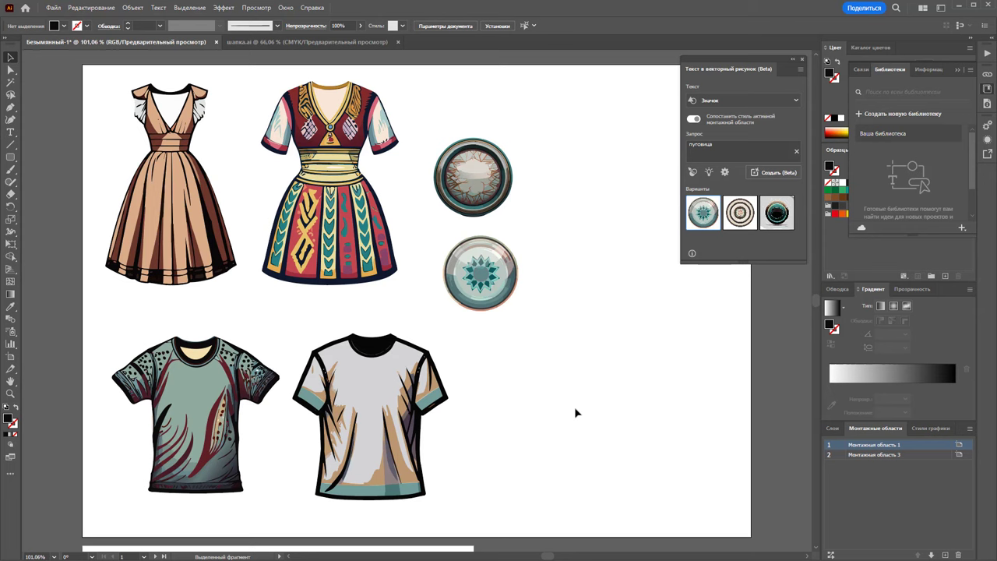
scroll(574, 407, down, 1)
scroll(588, 409, down, 3)
scroll(585, 410, down, 3)
scroll(583, 412, down, 1)
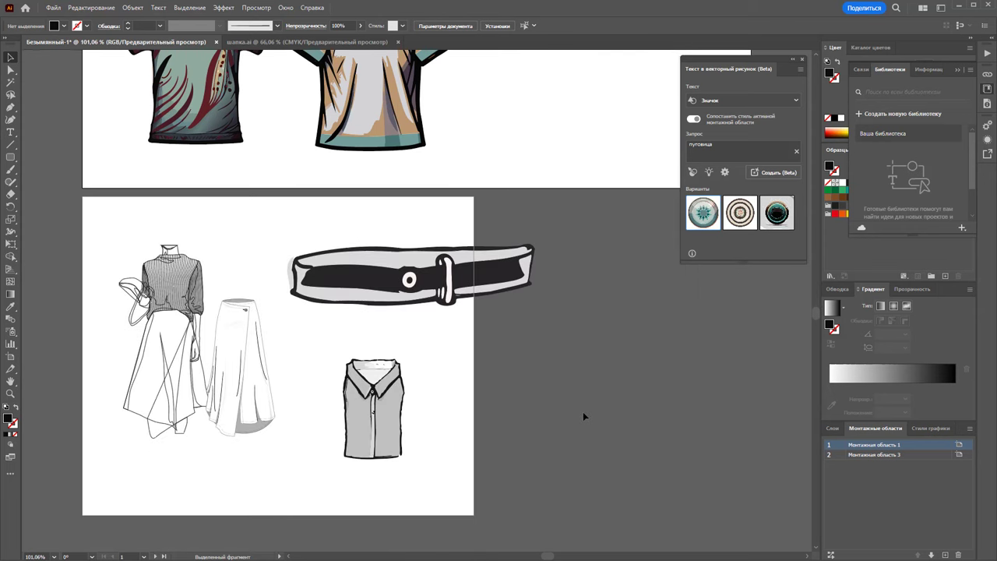
scroll(582, 411, up, 3)
scroll(582, 411, up, 4)
scroll(581, 411, up, 2)
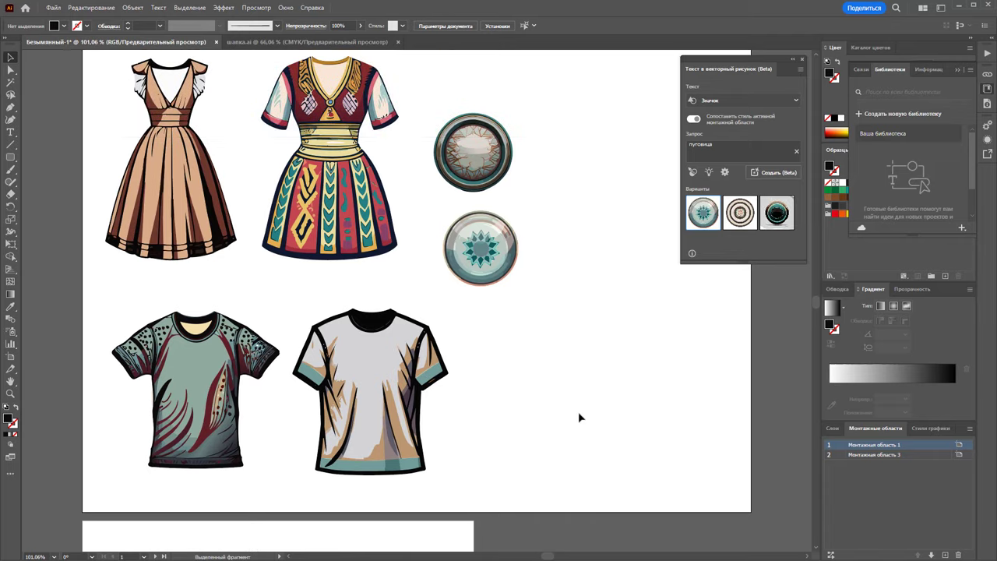
scroll(579, 418, up, 1)
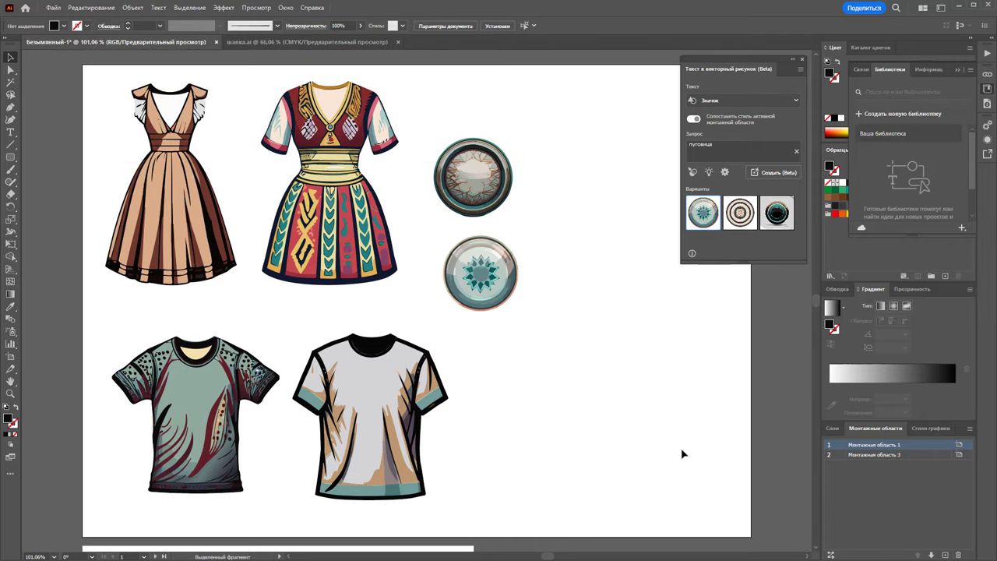